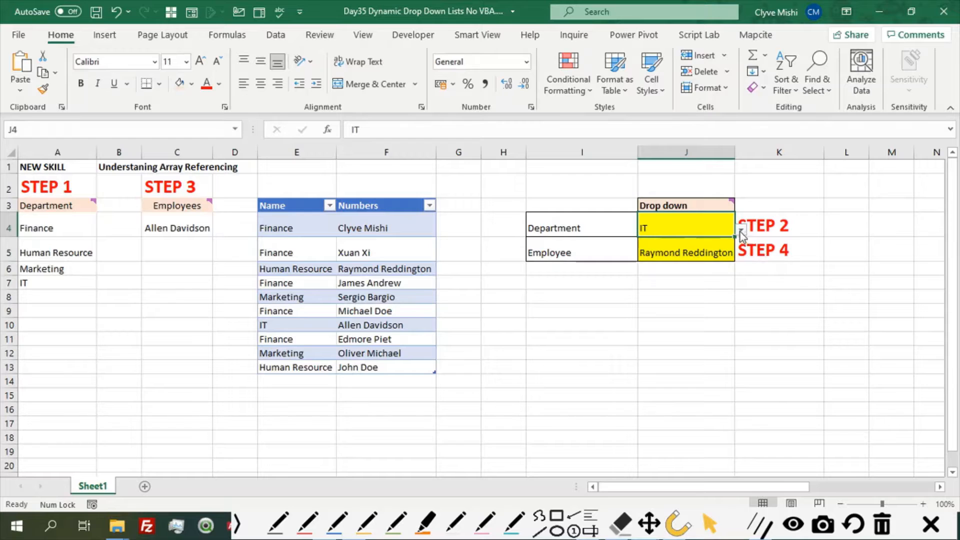
Choose Finance as the Department in J4 and examine the Employee options offered in J5.
{"action": "left_click", "coordinate": [741, 230]}
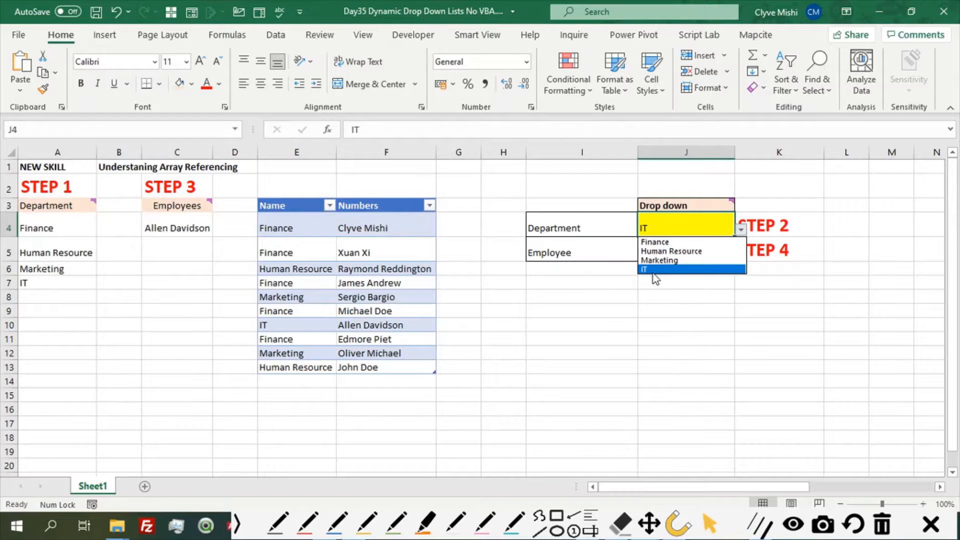
{"action": "left_click", "coordinate": [657, 243]}
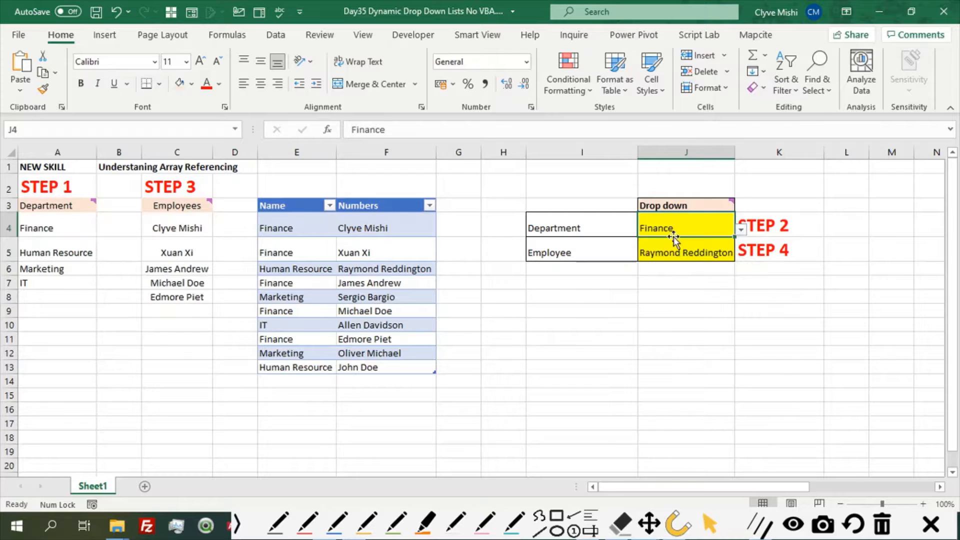
{"action": "left_click", "coordinate": [704, 252]}
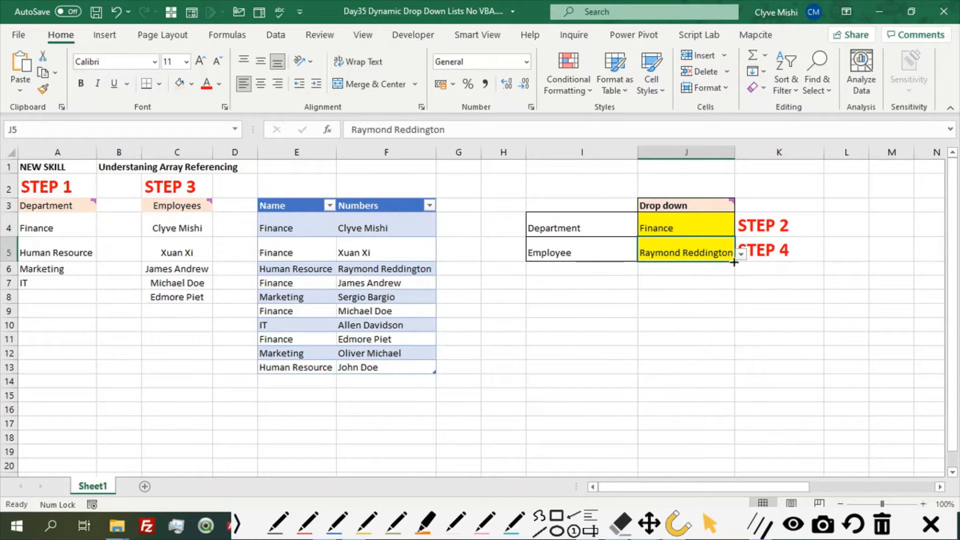
{"action": "left_click", "coordinate": [741, 255]}
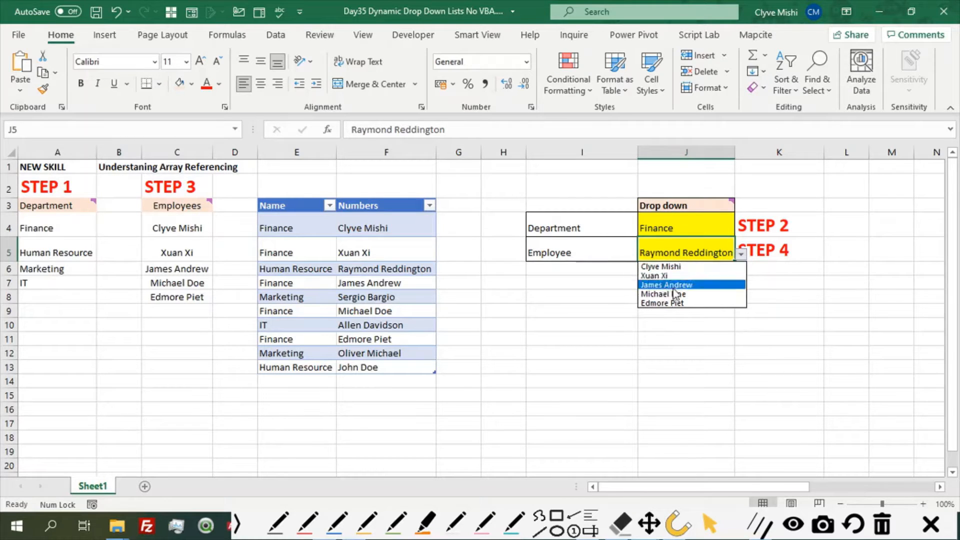
{"action": "left_click", "coordinate": [691, 220]}
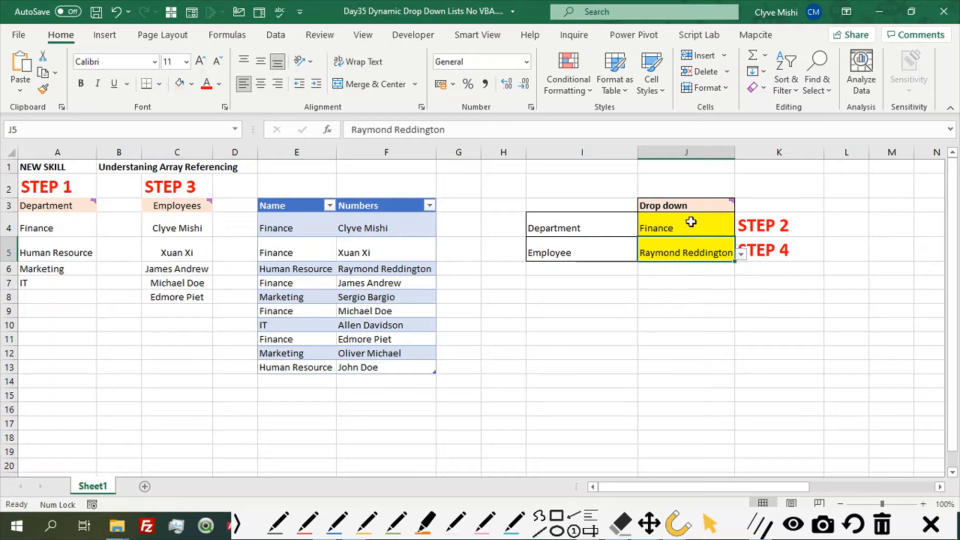
Choose Marketing as the Department in J4 and examine the Employee options offered in J5.
{"action": "left_click", "coordinate": [722, 231]}
{"action": "left_click", "coordinate": [742, 231]}
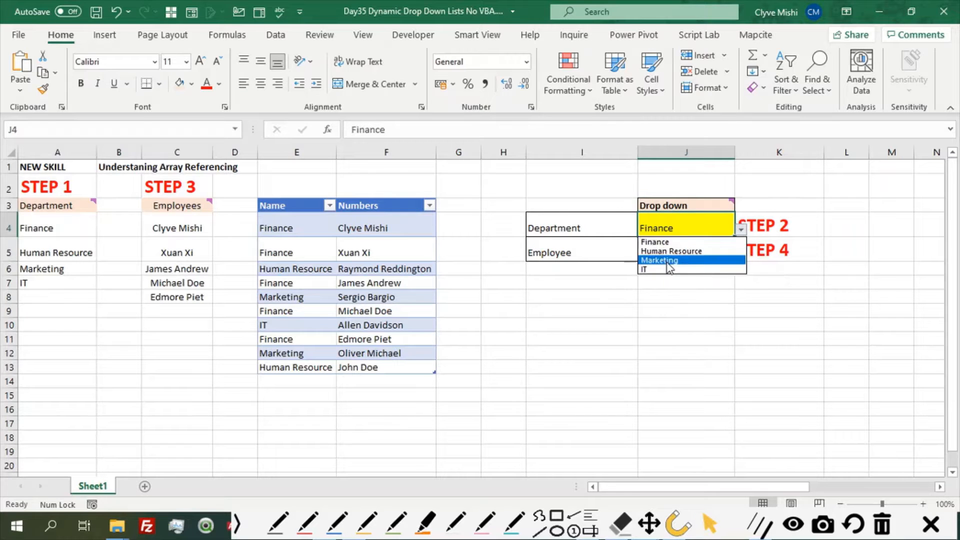
{"action": "left_click", "coordinate": [665, 261]}
{"action": "left_click", "coordinate": [724, 251]}
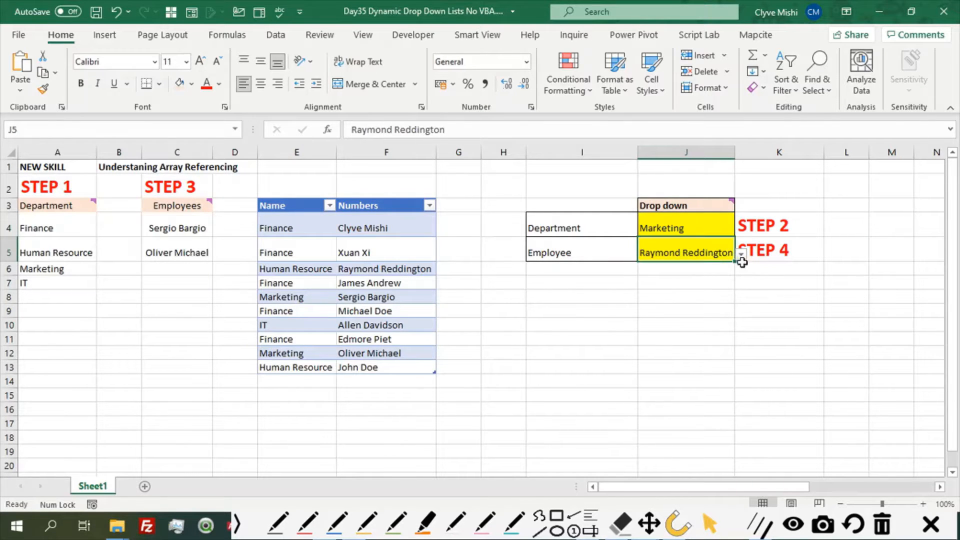
{"action": "left_click", "coordinate": [740, 255]}
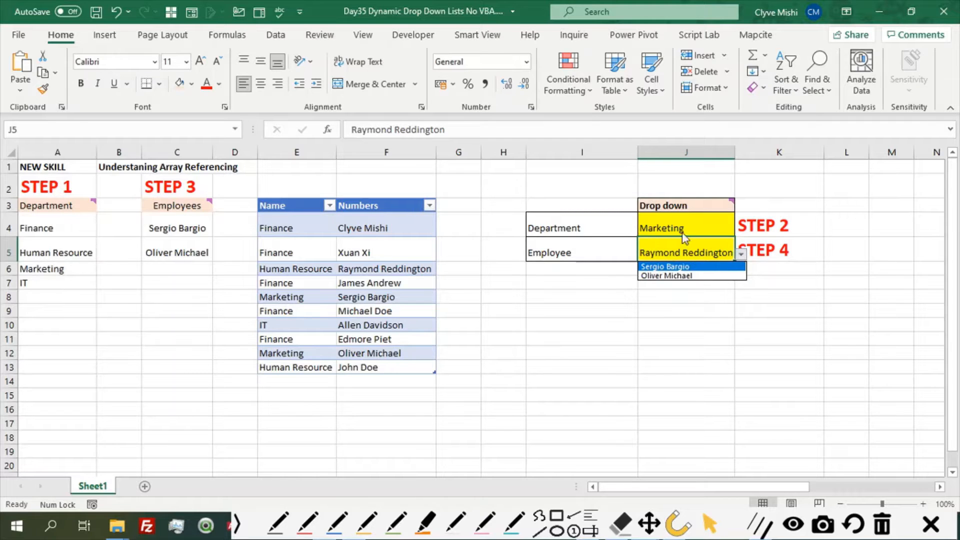
{"action": "left_click", "coordinate": [717, 254]}
{"action": "left_click", "coordinate": [711, 229]}
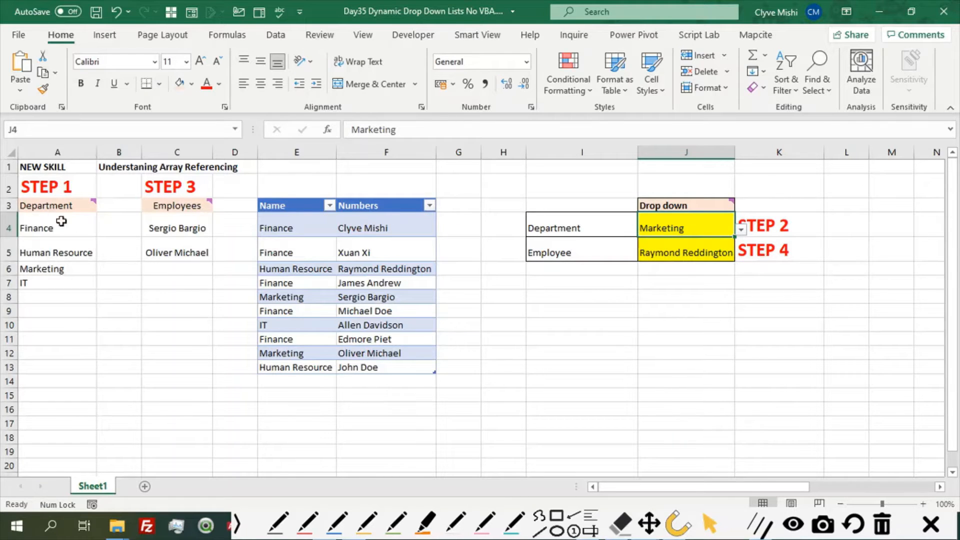
Examine the Department formula in A4, the Department choices in J4 and the Employees formula in C4.
{"action": "left_click", "coordinate": [47, 207]}
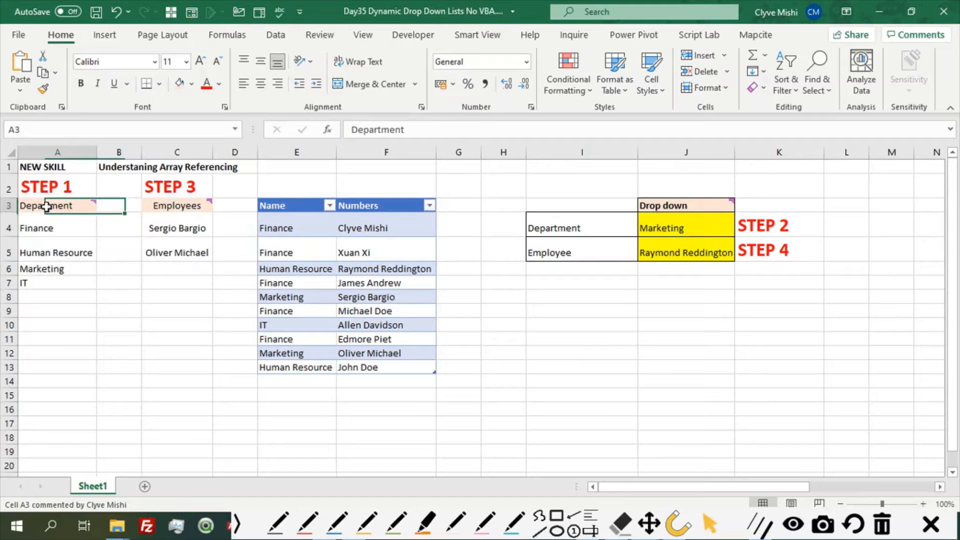
{"action": "left_click", "coordinate": [31, 229]}
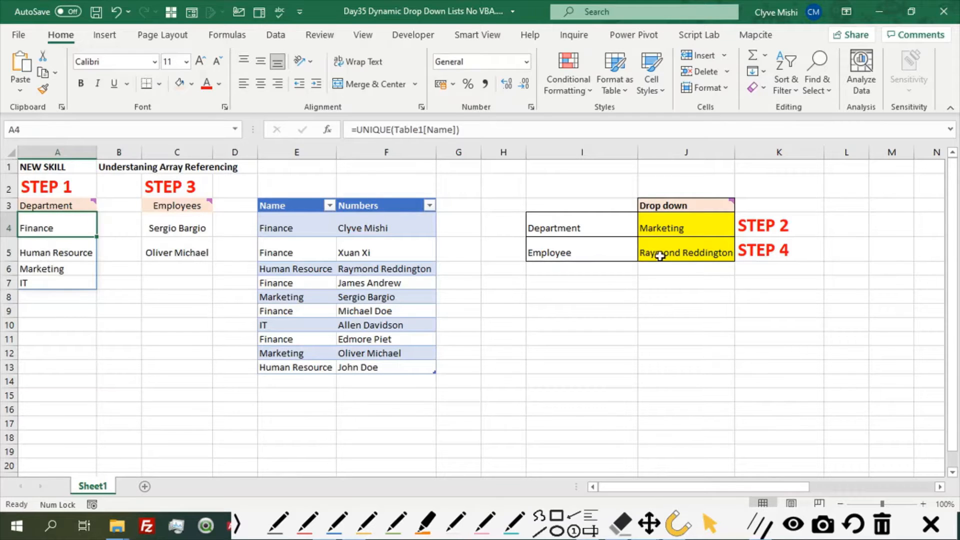
{"action": "left_click", "coordinate": [708, 228]}
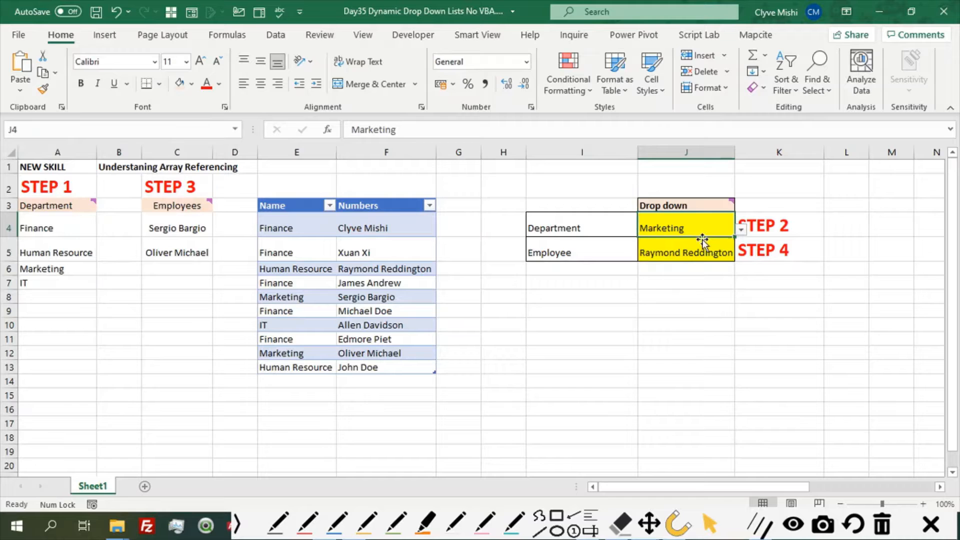
{"action": "left_click", "coordinate": [743, 229]}
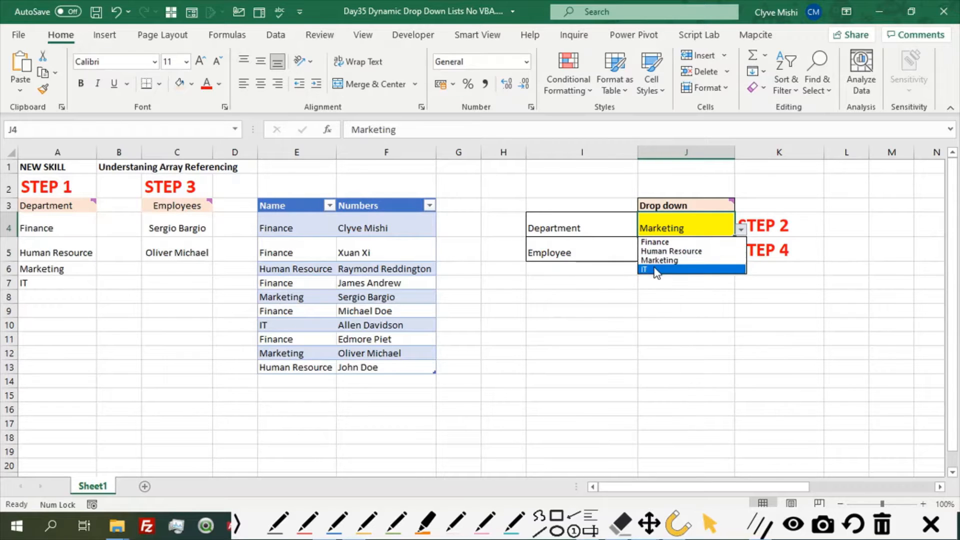
{"action": "left_click", "coordinate": [700, 261]}
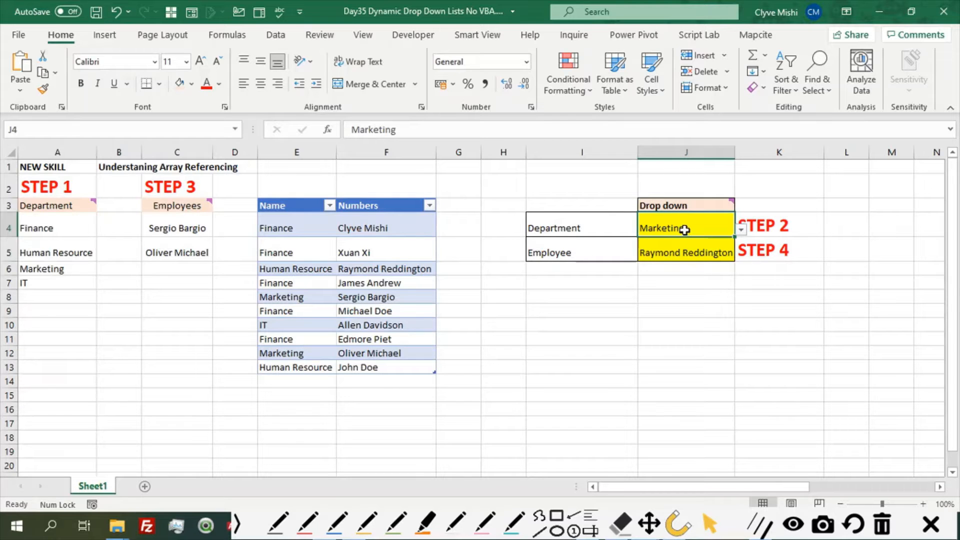
{"action": "left_click", "coordinate": [190, 219]}
{"action": "mouse_move", "coordinate": [207, 202]}
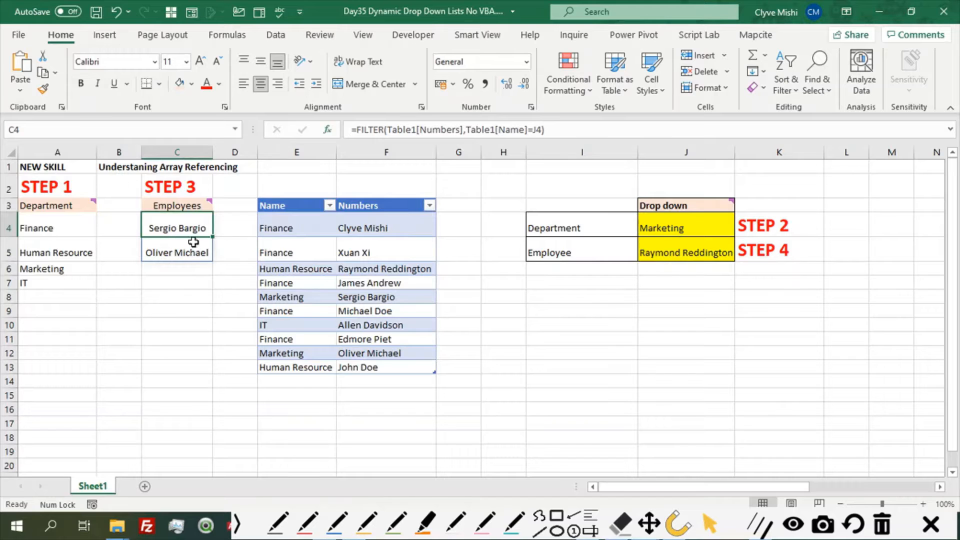
{"action": "left_click", "coordinate": [45, 169]}
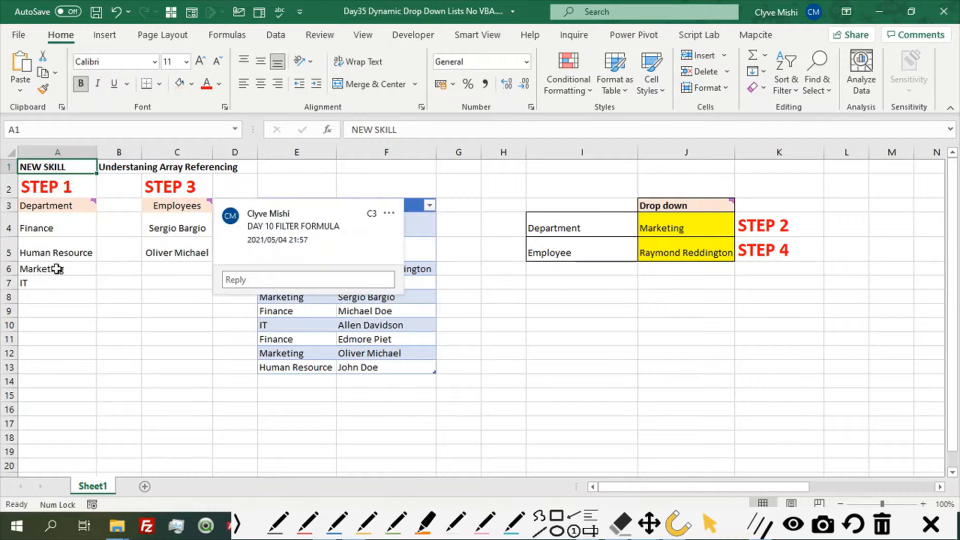
Inspect the spilled Department cells A4:A7 one by one and try to clear the entry in A6.
{"action": "left_click", "coordinate": [52, 224]}
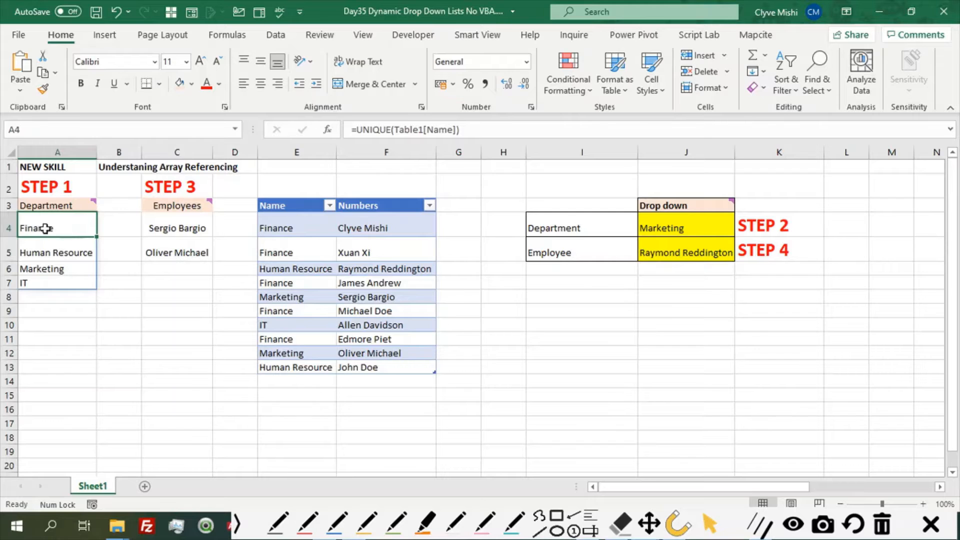
{"action": "left_click", "coordinate": [47, 256]}
{"action": "left_click", "coordinate": [50, 270]}
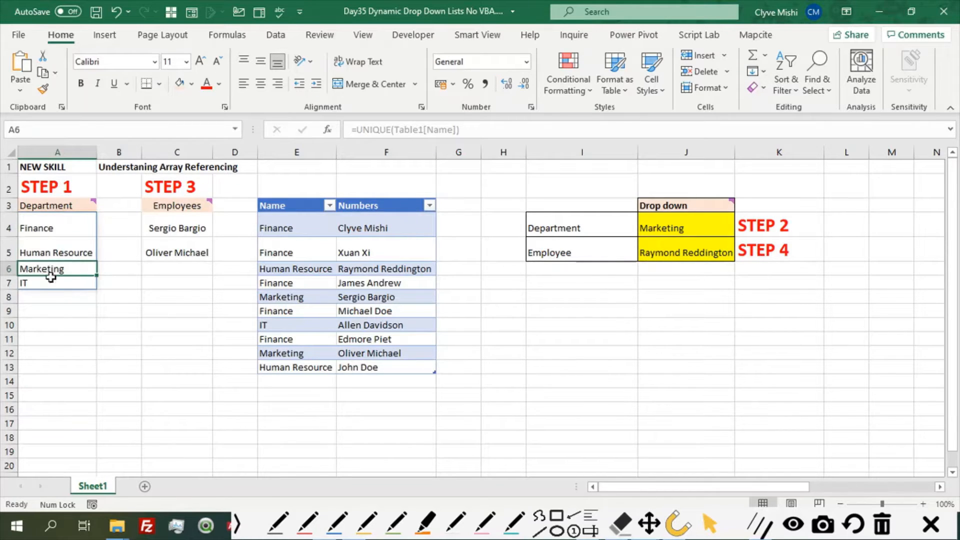
{"action": "left_click", "coordinate": [47, 283]}
{"action": "left_click", "coordinate": [44, 273]}
{"action": "key", "text": "BackSpace"}
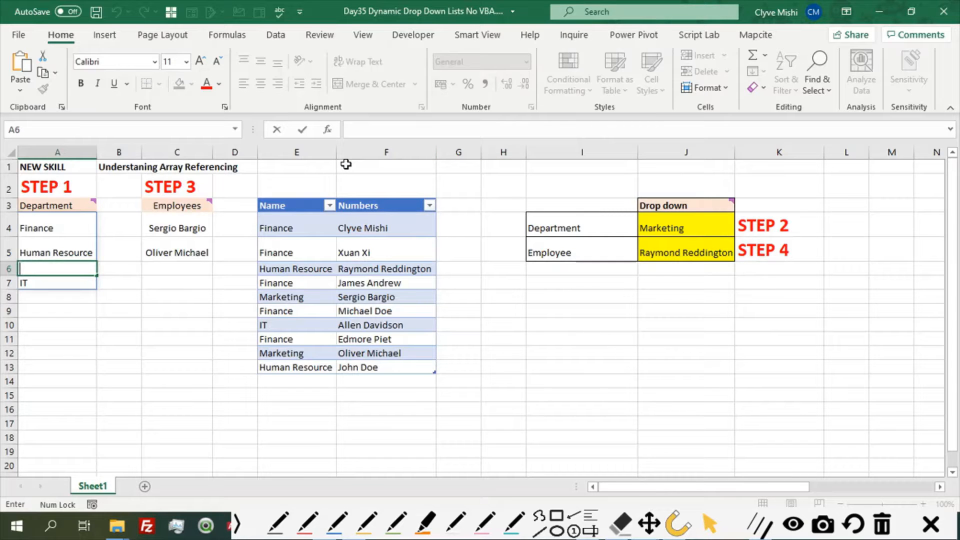
{"action": "key", "text": "Return"}
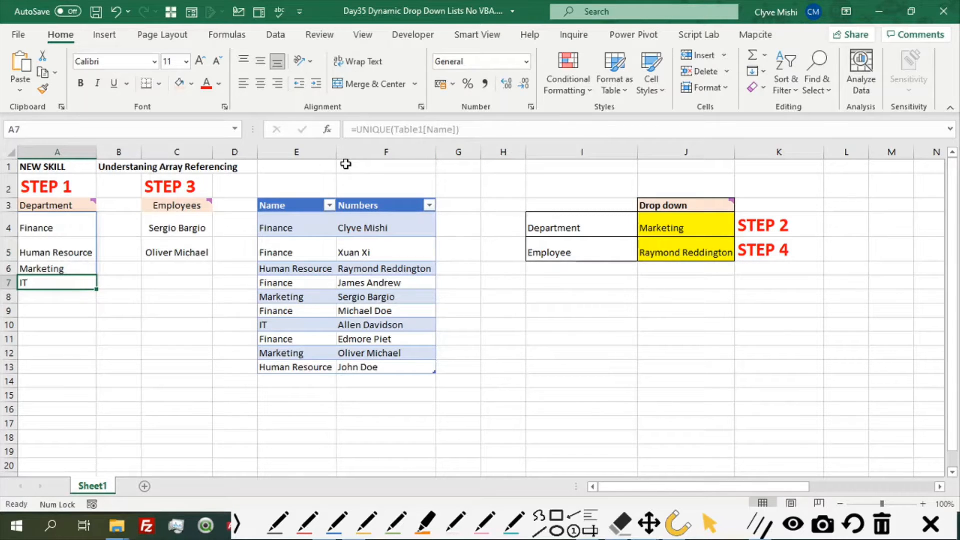
Compare the reference shown when selecting the empty range B4:B7 with the one for the spilled range A4:A7.
{"action": "left_click", "coordinate": [54, 224]}
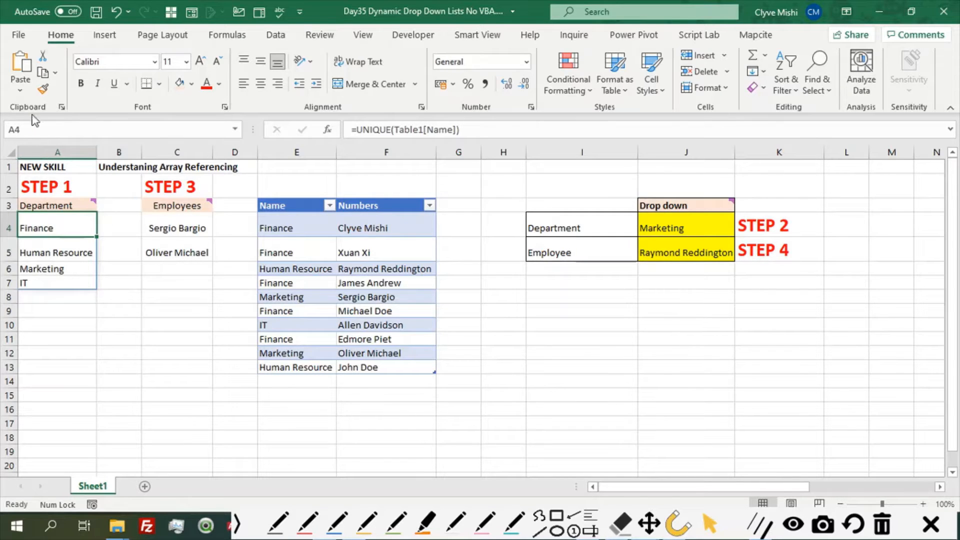
{"action": "left_click", "coordinate": [121, 226]}
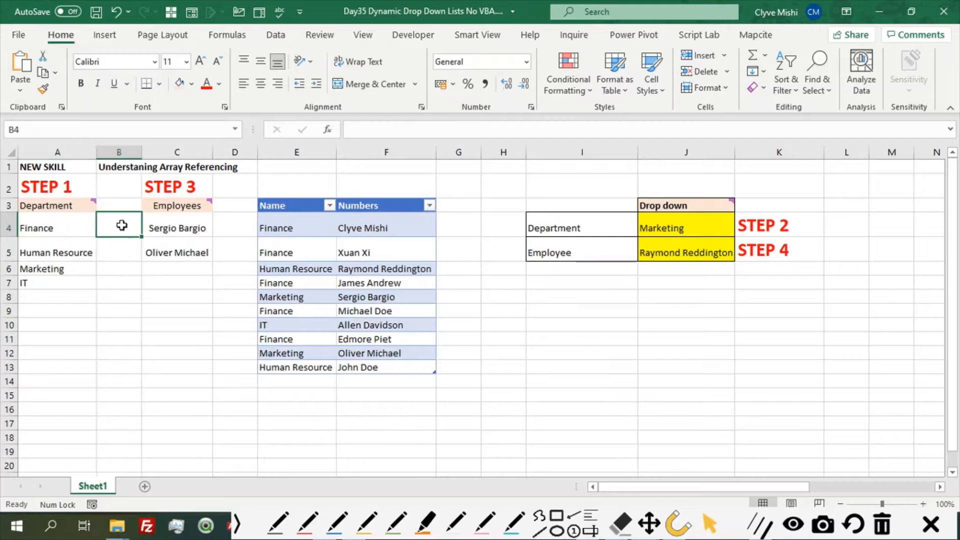
{"action": "left_click", "coordinate": [126, 282], "text": "shift"}
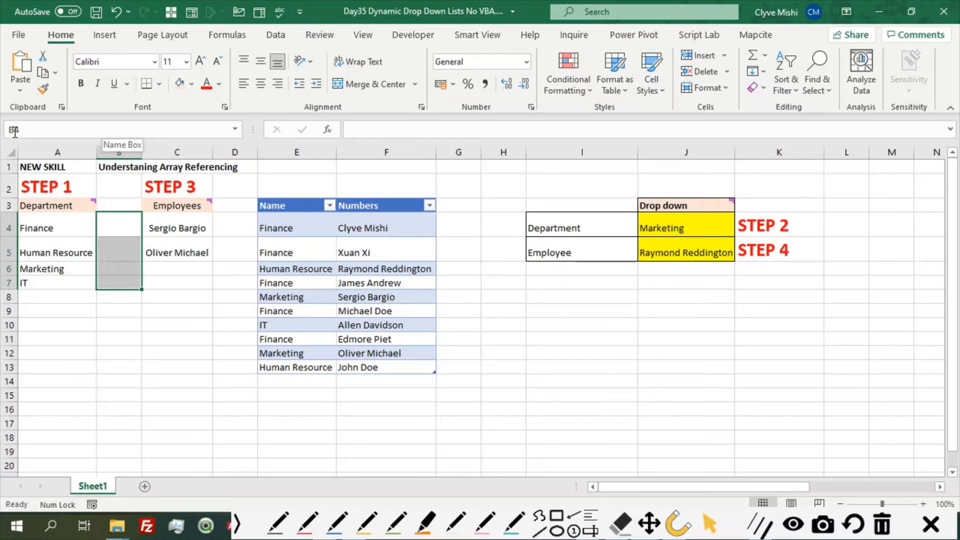
{"action": "left_click", "coordinate": [117, 249]}
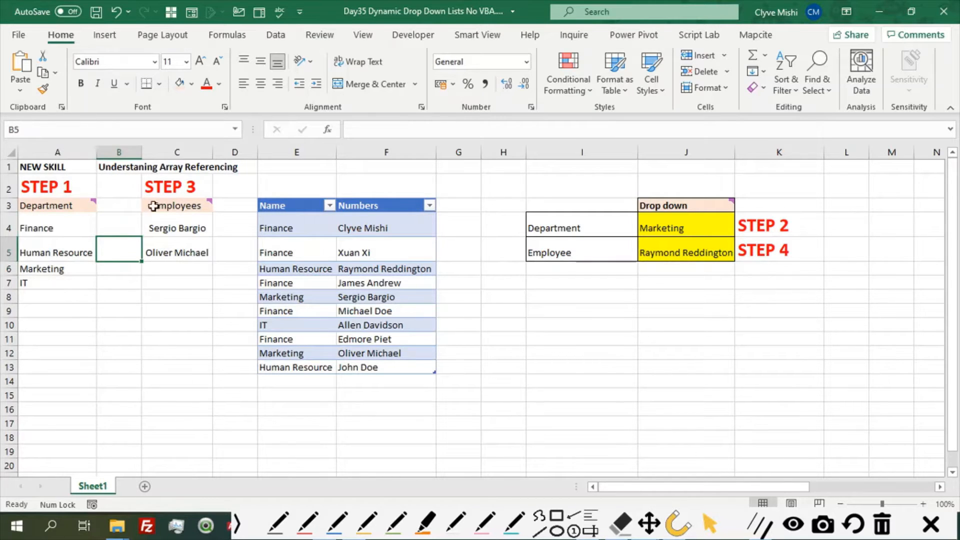
{"action": "left_click", "coordinate": [129, 224]}
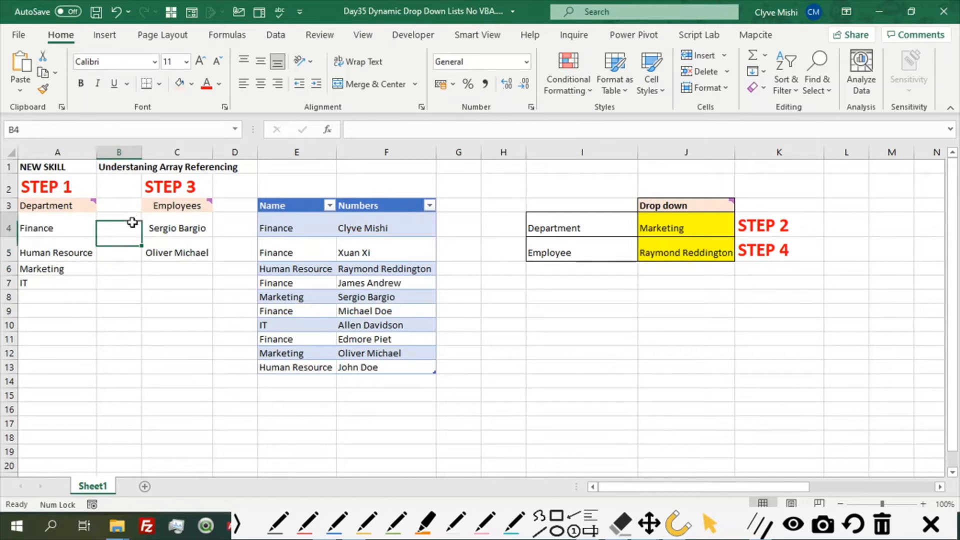
{"action": "left_click", "coordinate": [125, 280], "text": "shift"}
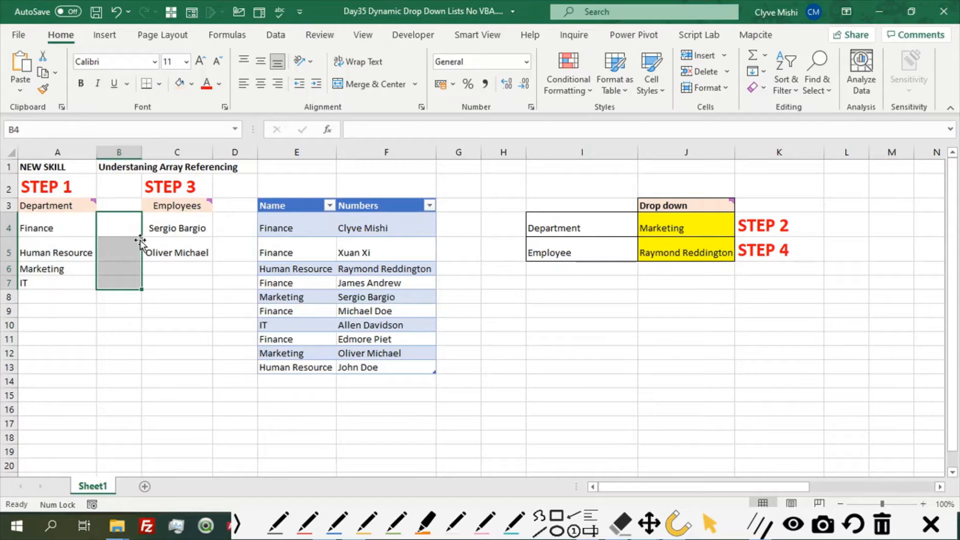
{"action": "left_click", "coordinate": [50, 230]}
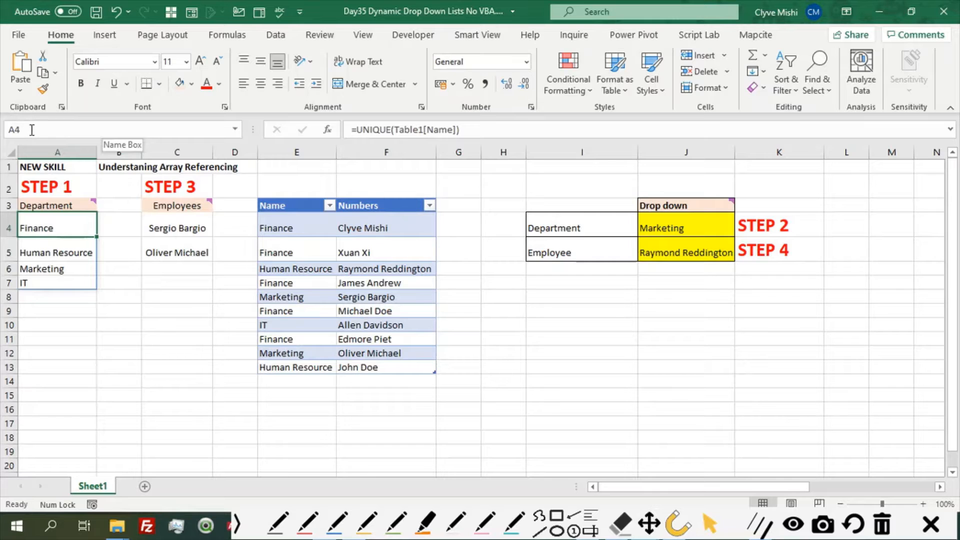
{"action": "left_click", "coordinate": [54, 284], "text": "shift"}
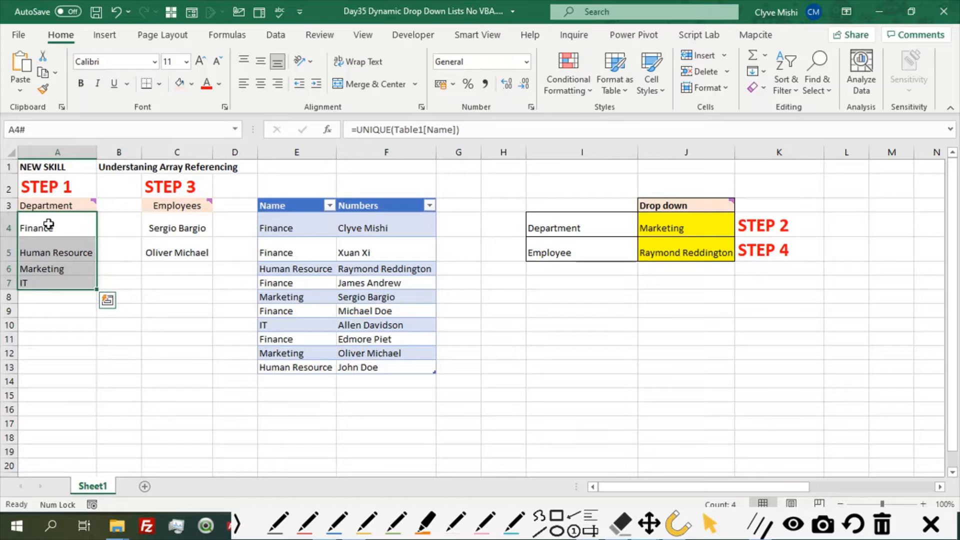
Examine the Department cell J4, the formulas behind the spilled list in A4:A7 and the source table's first department entry.
{"action": "left_click", "coordinate": [711, 231]}
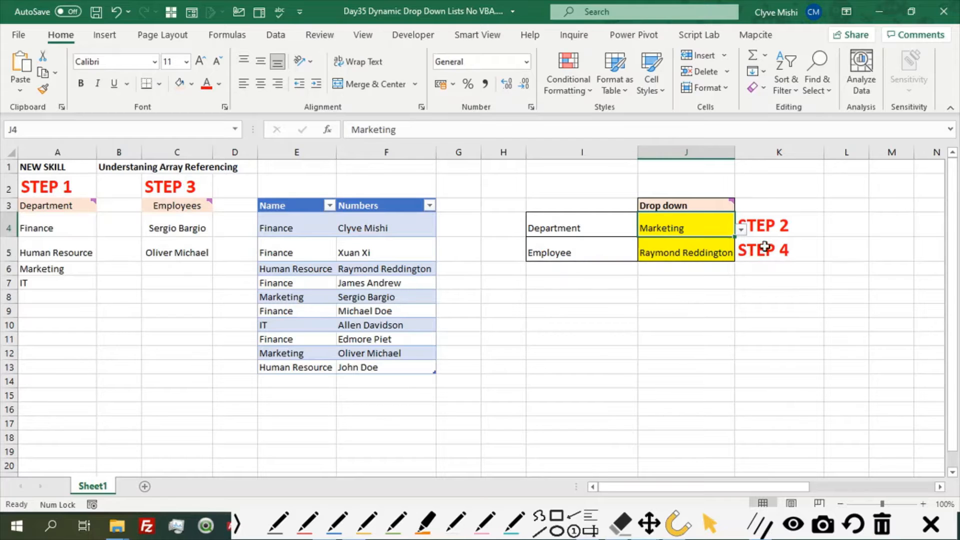
{"action": "left_click", "coordinate": [78, 244]}
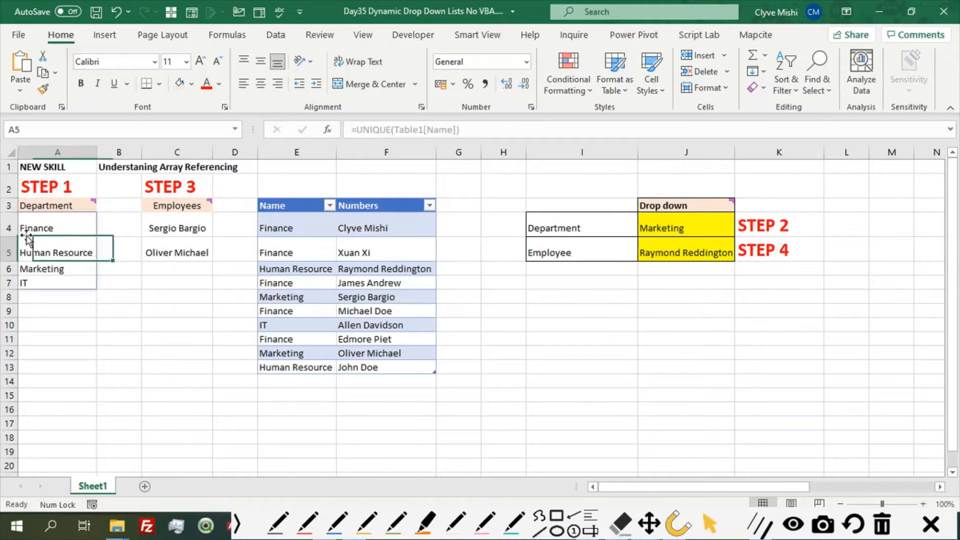
{"action": "left_click", "coordinate": [37, 310]}
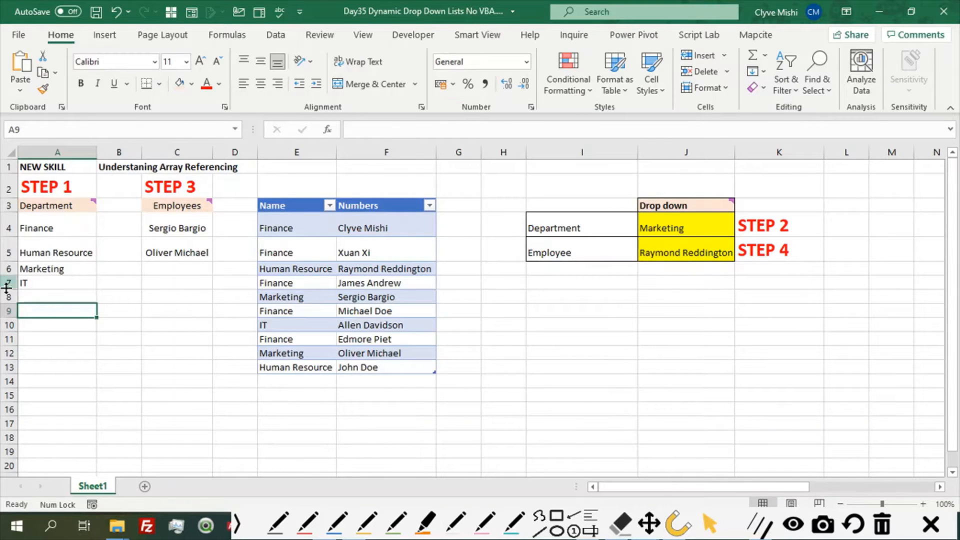
{"action": "left_click", "coordinate": [50, 233]}
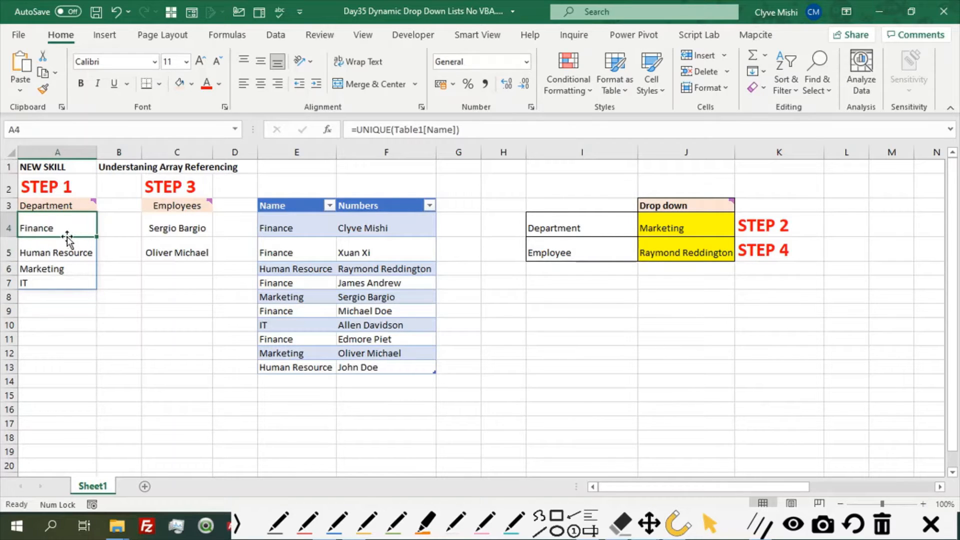
{"action": "mouse_move", "coordinate": [44, 214]}
{"action": "left_click", "coordinate": [52, 265]}
{"action": "left_click", "coordinate": [43, 231]}
{"action": "double_click", "coordinate": [52, 268]}
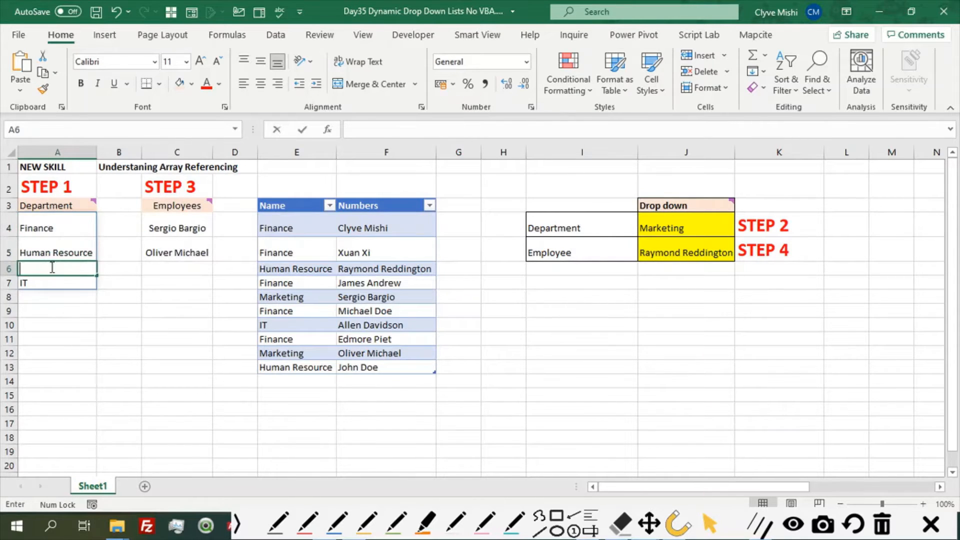
{"action": "left_click", "coordinate": [47, 228]}
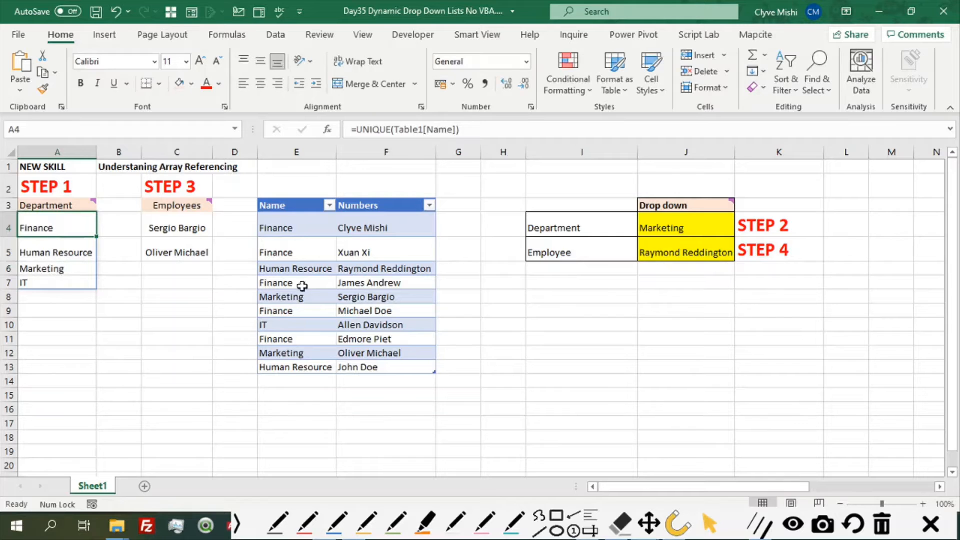
{"action": "left_click", "coordinate": [283, 230]}
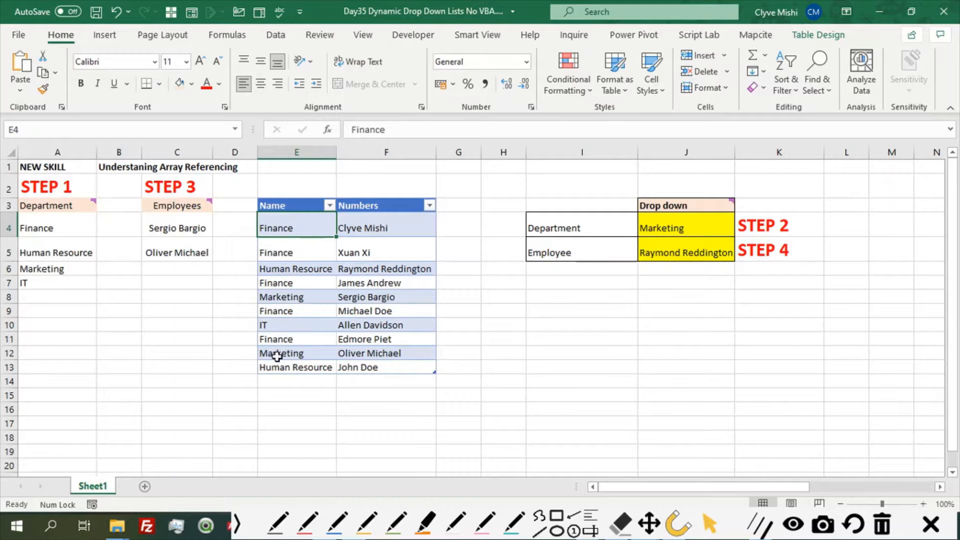
Examine repeated department entries in the source table's Name column and the UNIQUE formula behind the spilled list in A4:A7.
{"action": "left_click", "coordinate": [279, 342]}
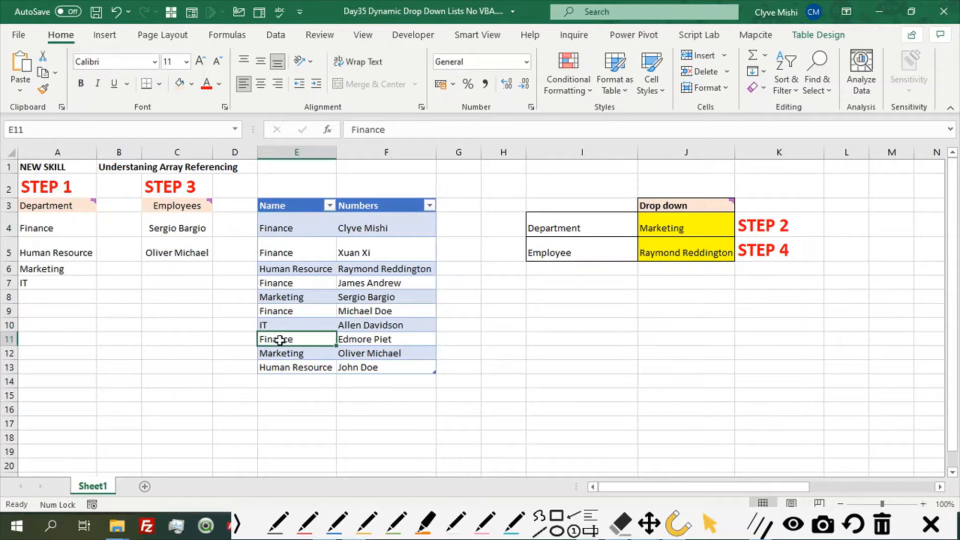
{"action": "left_click", "coordinate": [278, 299]}
{"action": "left_click", "coordinate": [284, 283]}
{"action": "left_click", "coordinate": [283, 254]}
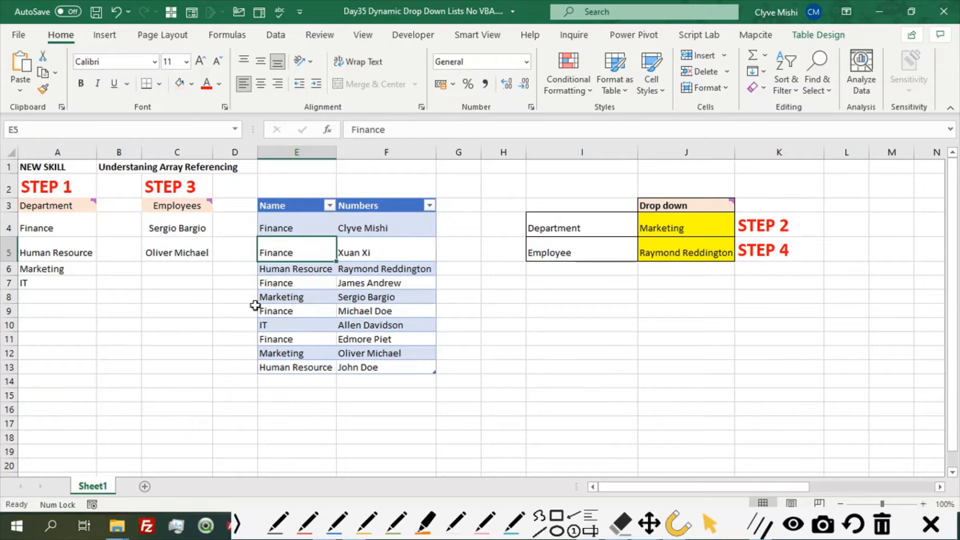
{"action": "left_click", "coordinate": [284, 222]}
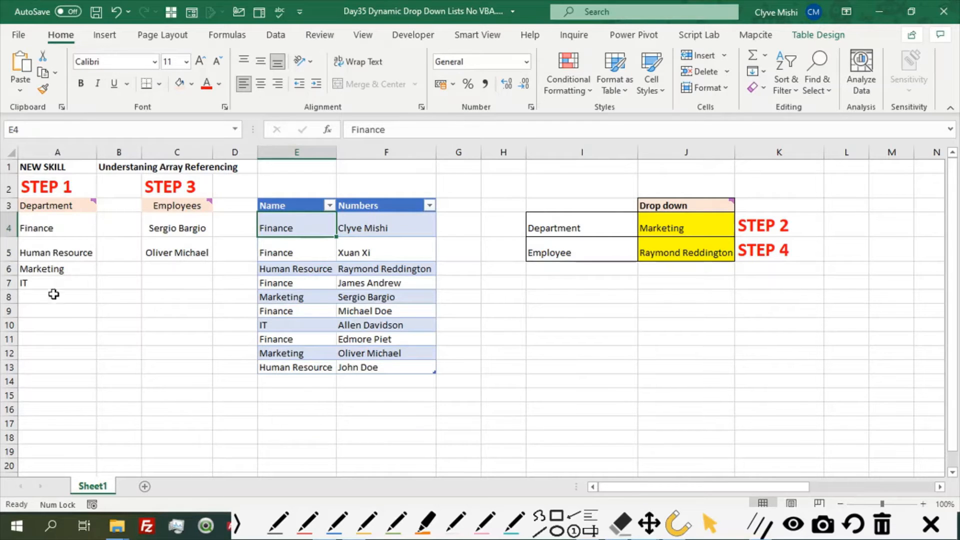
{"action": "left_click", "coordinate": [46, 229]}
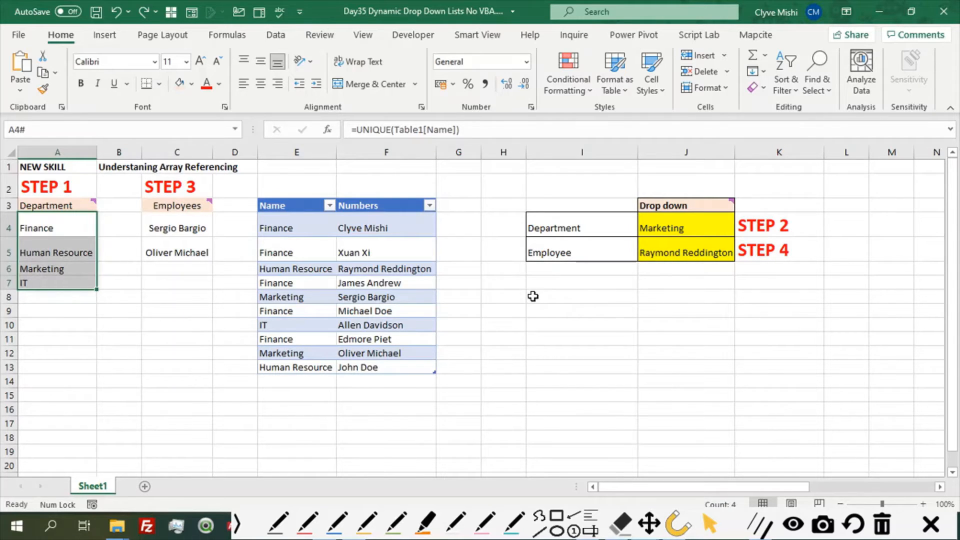
Enter the formula =UNIQUE(Table1[Name]) in cell I8 to spill the distinct departments.
{"action": "left_click", "coordinate": [533, 296]}
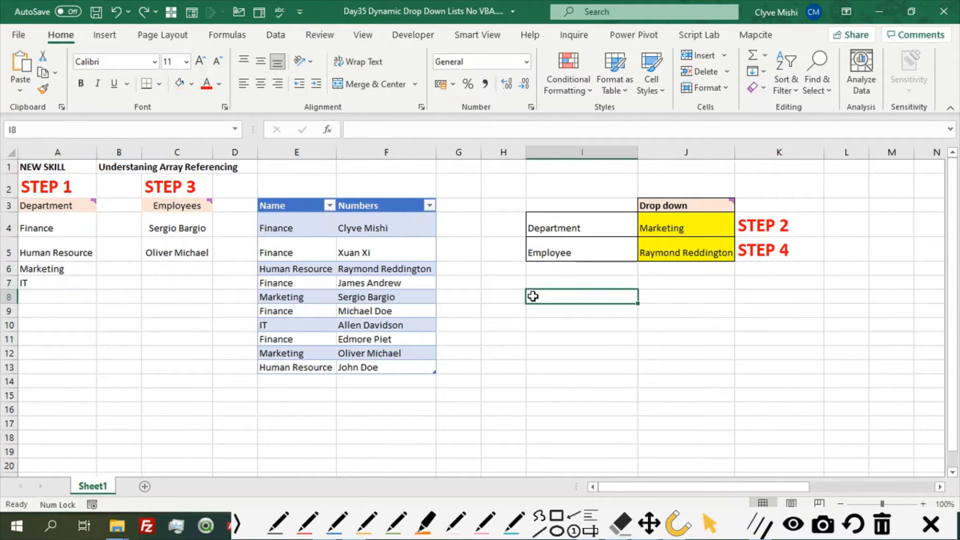
{"action": "type", "text": "="}
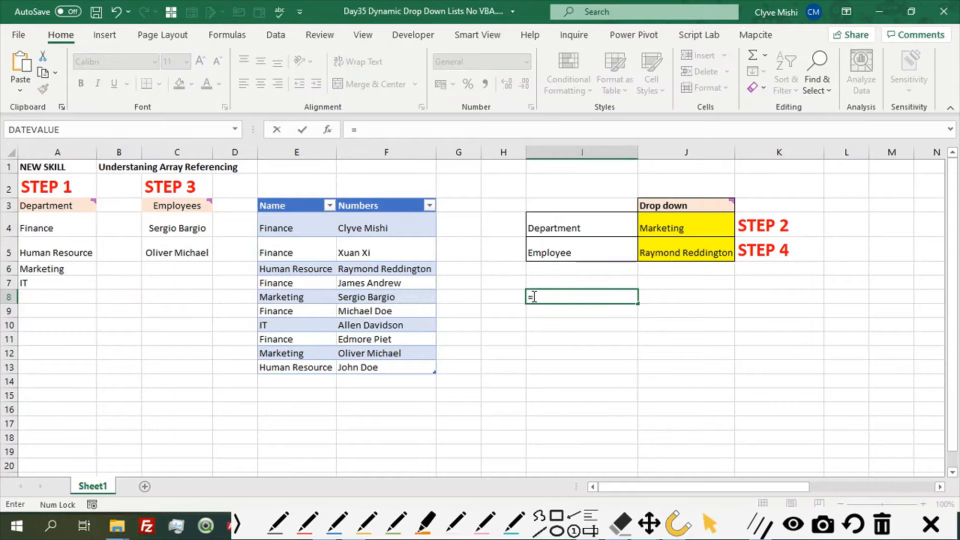
{"action": "type", "text": "uni"}
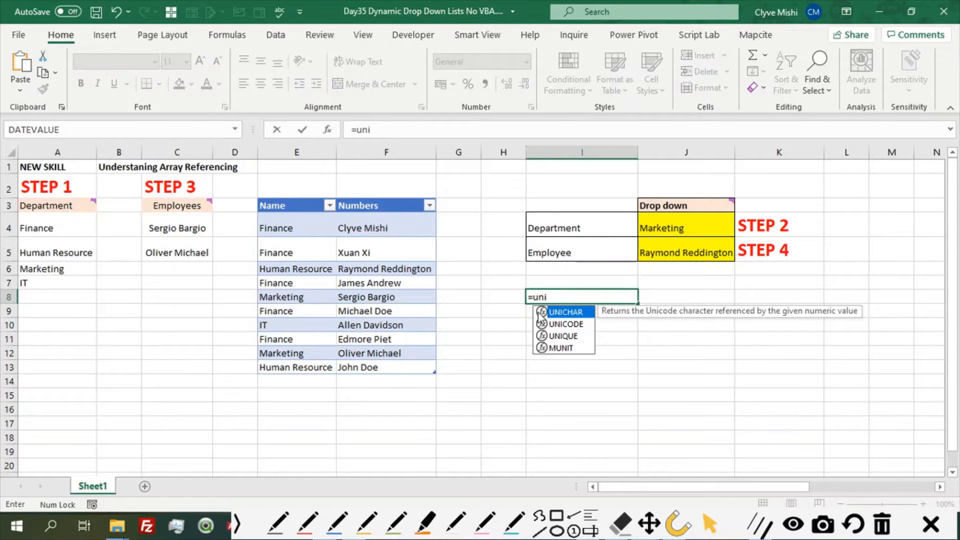
{"action": "double_click", "coordinate": [563, 336]}
{"action": "left_click", "coordinate": [581, 339]}
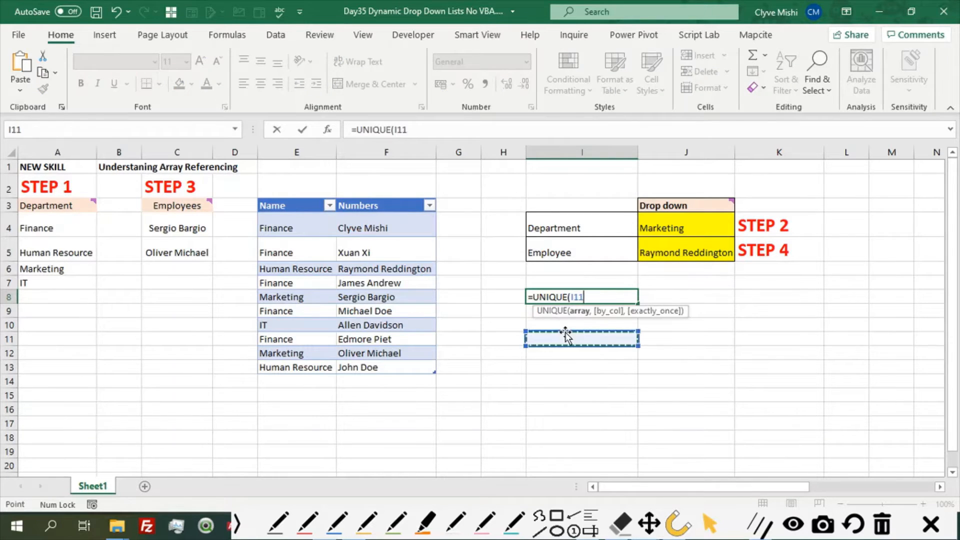
{"action": "left_click", "coordinate": [586, 296]}
{"action": "key", "text": "BackSpace"}
{"action": "key", "text": "BackSpace"}
{"action": "key", "text": "BackSpace"}
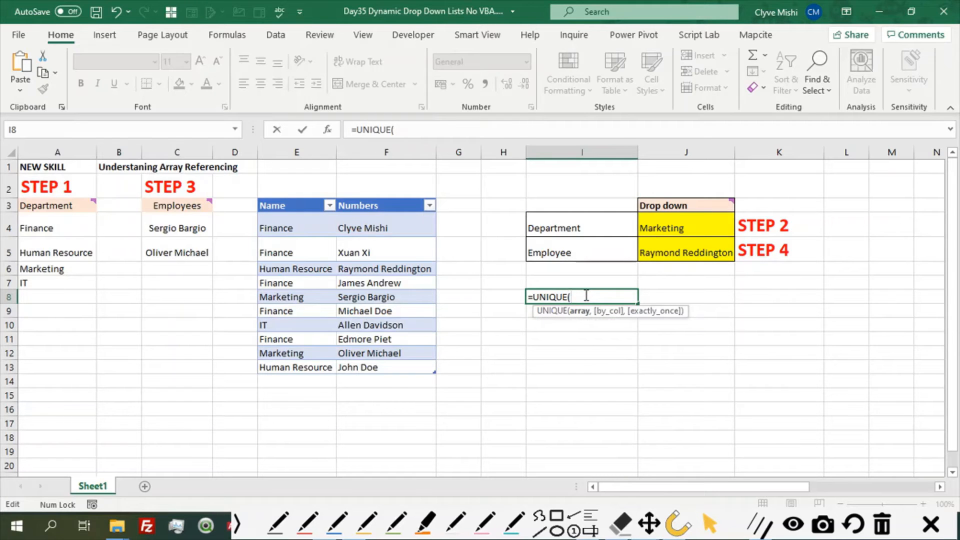
{"action": "left_click", "coordinate": [283, 197]}
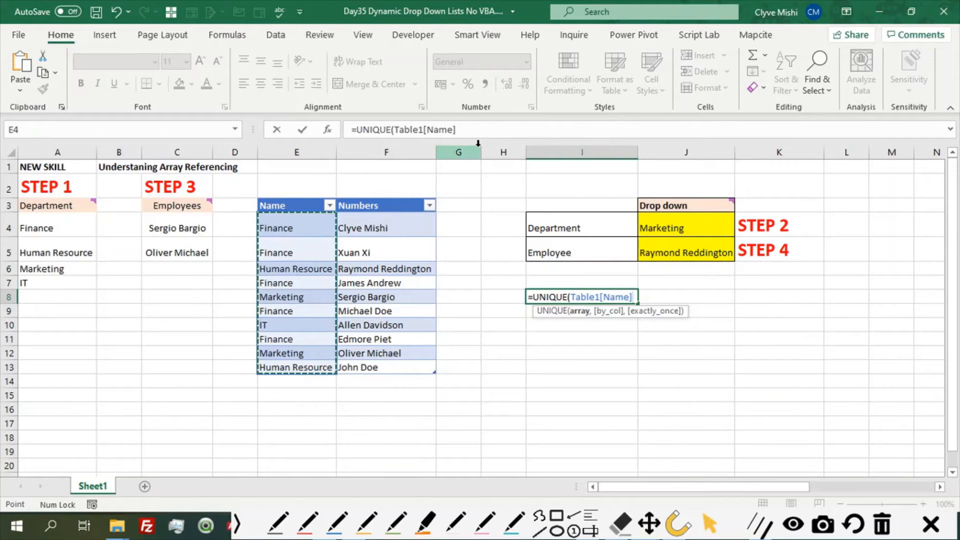
{"action": "type", "text": ")"}
{"action": "key", "text": "Return"}
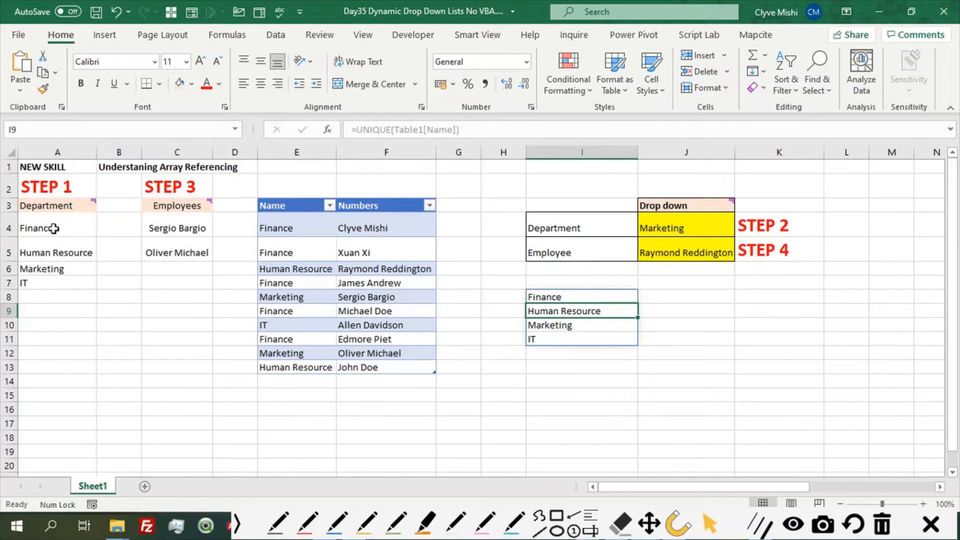
Circle the spilled Department list in A4:A7 in red and draw an arrow from it to the STEP 2 label.
{"action": "left_click", "coordinate": [711, 525]}
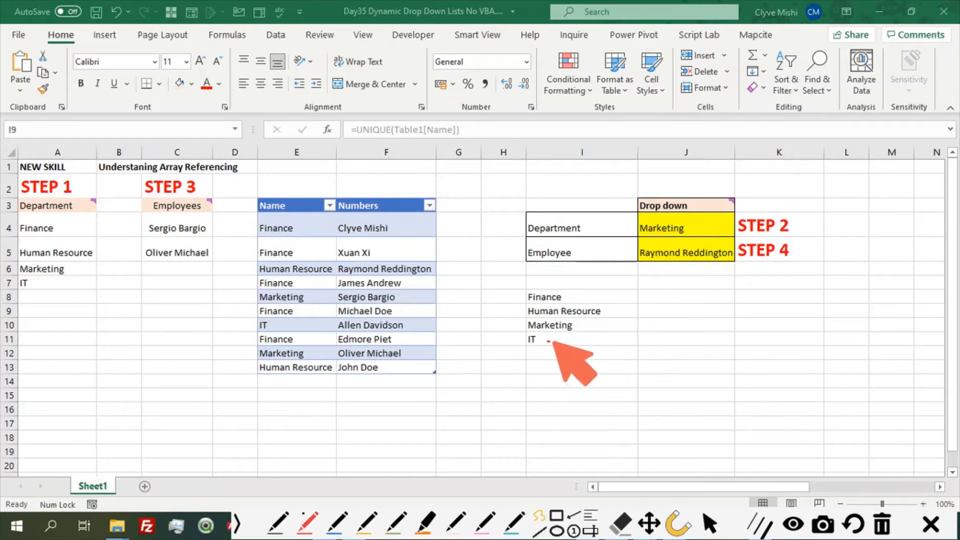
{"action": "mouse_move", "coordinate": [549, 341]}
{"action": "left_mouse_down"}
{"action": "mouse_move", "coordinate": [526, 422]}
{"action": "mouse_move", "coordinate": [128, 370]}
{"action": "mouse_move", "coordinate": [78, 295]}
{"action": "mouse_move", "coordinate": [65, 320]}
{"action": "mouse_move", "coordinate": [84, 288]}
{"action": "left_mouse_up"}
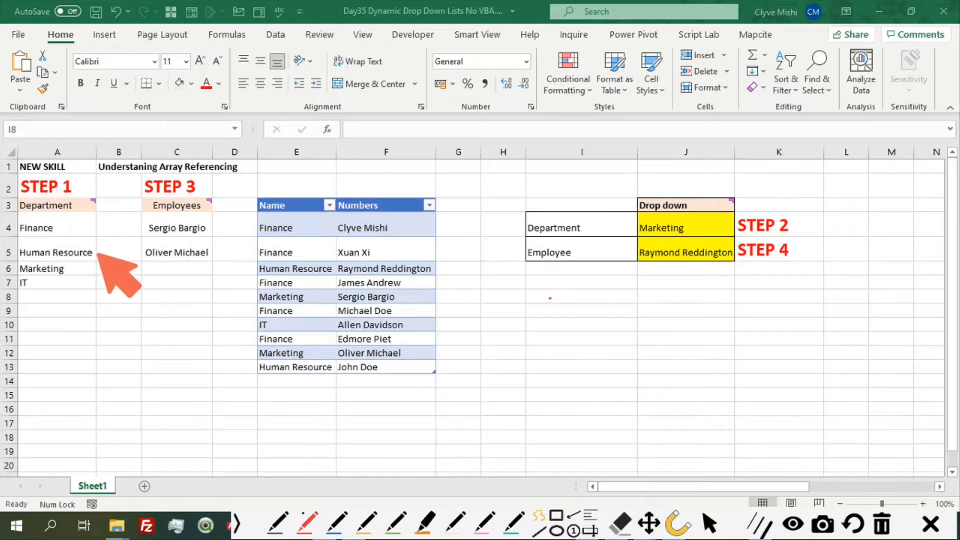
{"action": "mouse_move", "coordinate": [96, 276]}
{"action": "left_mouse_down"}
{"action": "mouse_move", "coordinate": [96, 227]}
{"action": "mouse_move", "coordinate": [10, 220]}
{"action": "mouse_move", "coordinate": [36, 290]}
{"action": "mouse_move", "coordinate": [183, 375]}
{"action": "mouse_move", "coordinate": [462, 436]}
{"action": "mouse_move", "coordinate": [740, 320]}
{"action": "mouse_move", "coordinate": [778, 280]}
{"action": "mouse_move", "coordinate": [792, 232]}
{"action": "mouse_move", "coordinate": [803, 250]}
{"action": "mouse_move", "coordinate": [792, 228]}
{"action": "mouse_move", "coordinate": [804, 225]}
{"action": "left_mouse_up"}
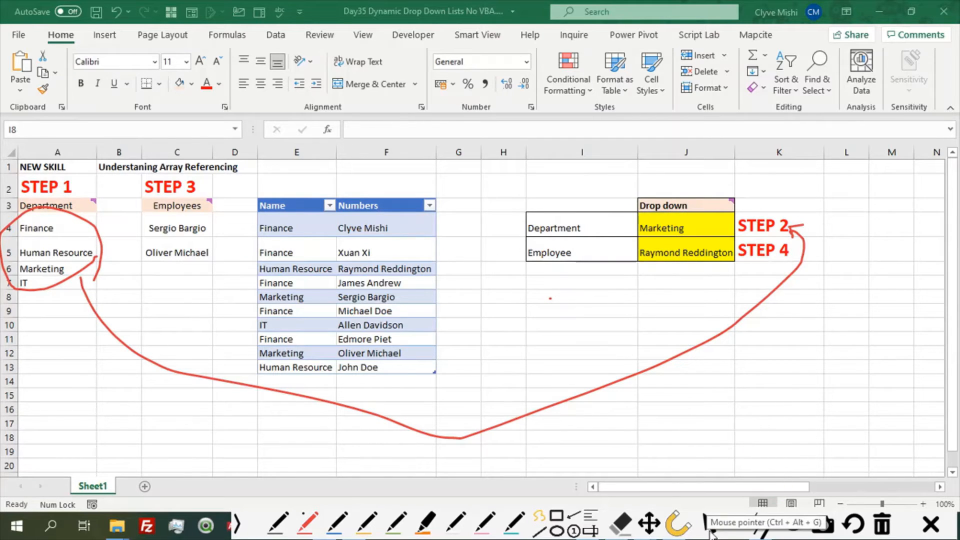
{"action": "left_click", "coordinate": [707, 531]}
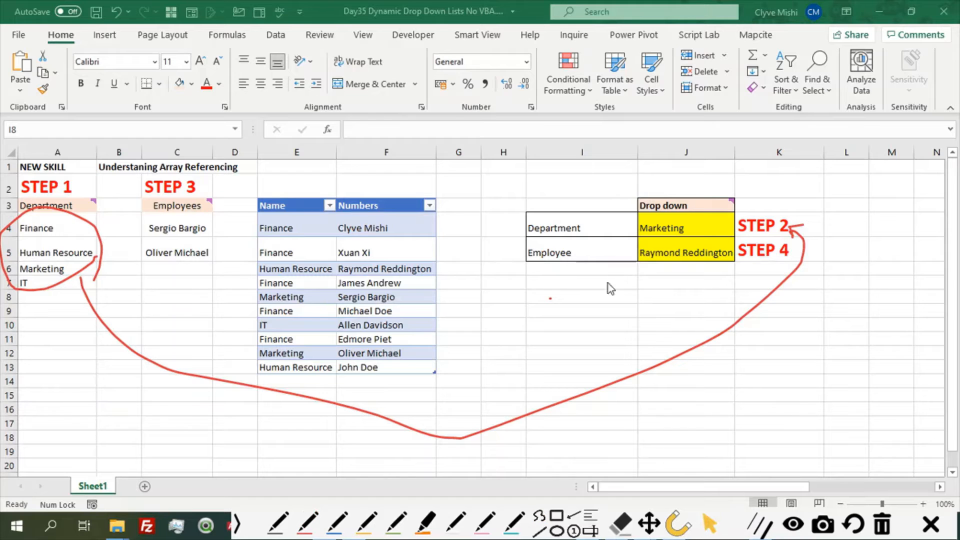
Open data validation for cell I8 and set it to allow a List.
{"action": "double_click", "coordinate": [568, 299]}
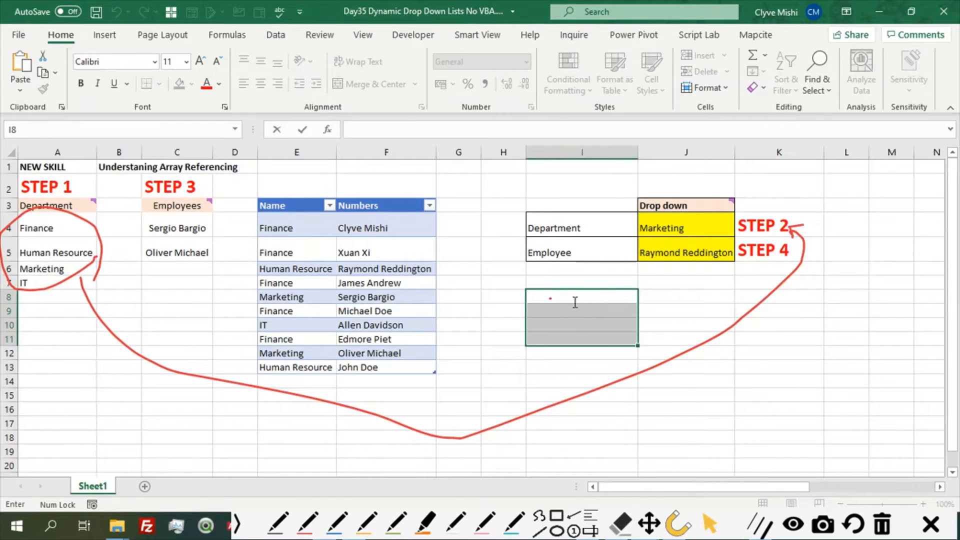
{"action": "left_click", "coordinate": [573, 325]}
{"action": "left_click", "coordinate": [568, 295]}
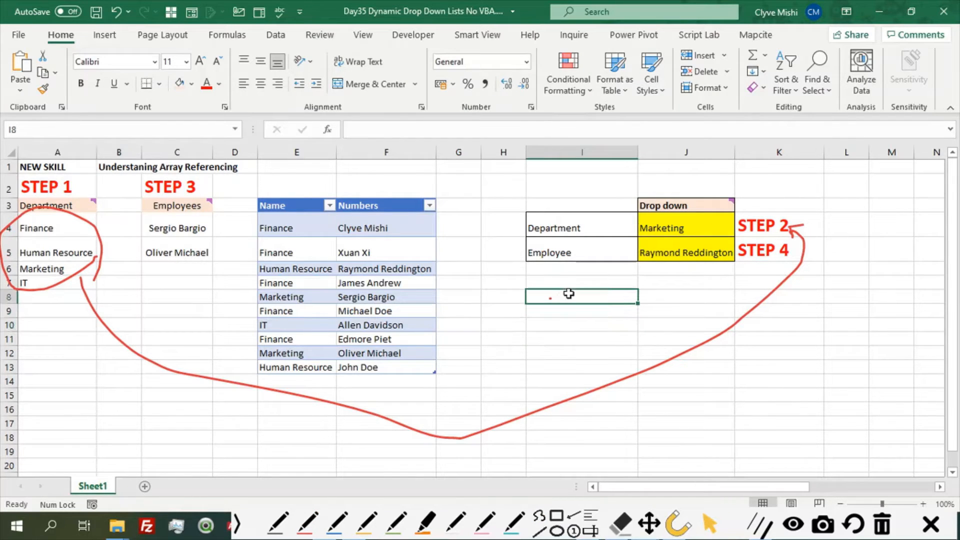
{"action": "left_click", "coordinate": [275, 35]}
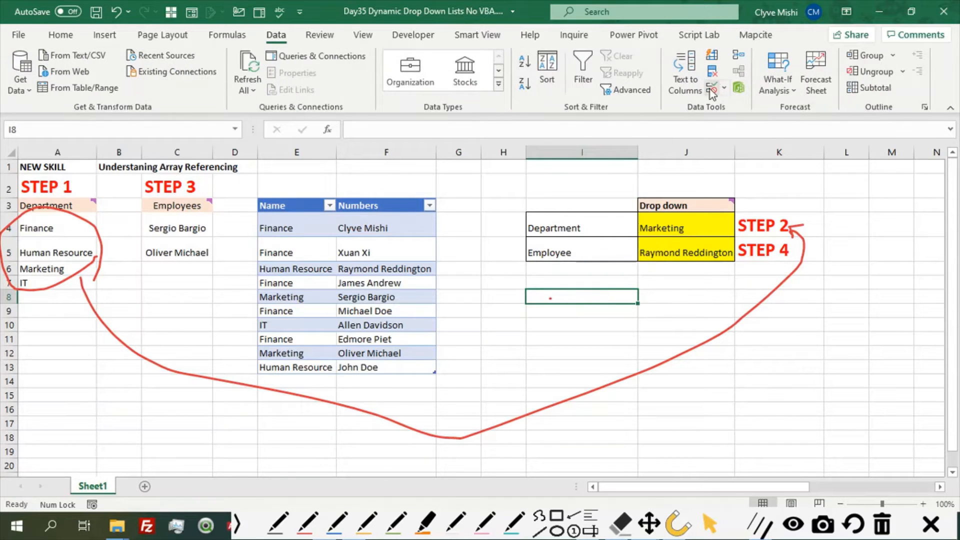
{"action": "left_click", "coordinate": [724, 90]}
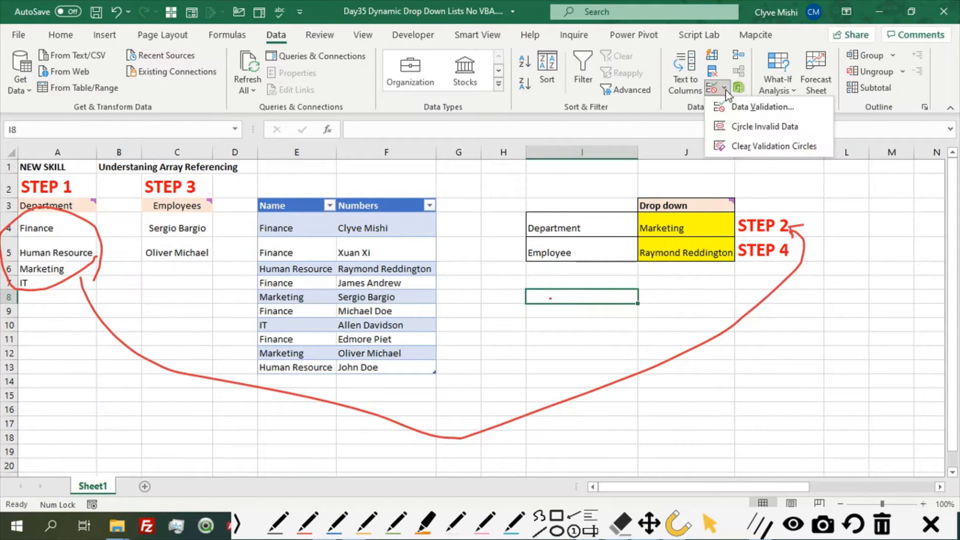
{"action": "left_click", "coordinate": [760, 107]}
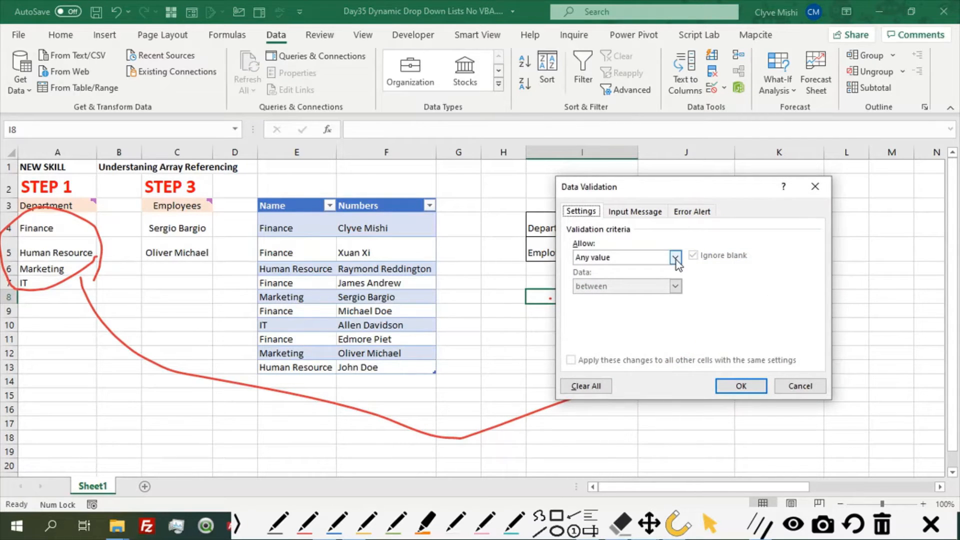
{"action": "left_click", "coordinate": [676, 258]}
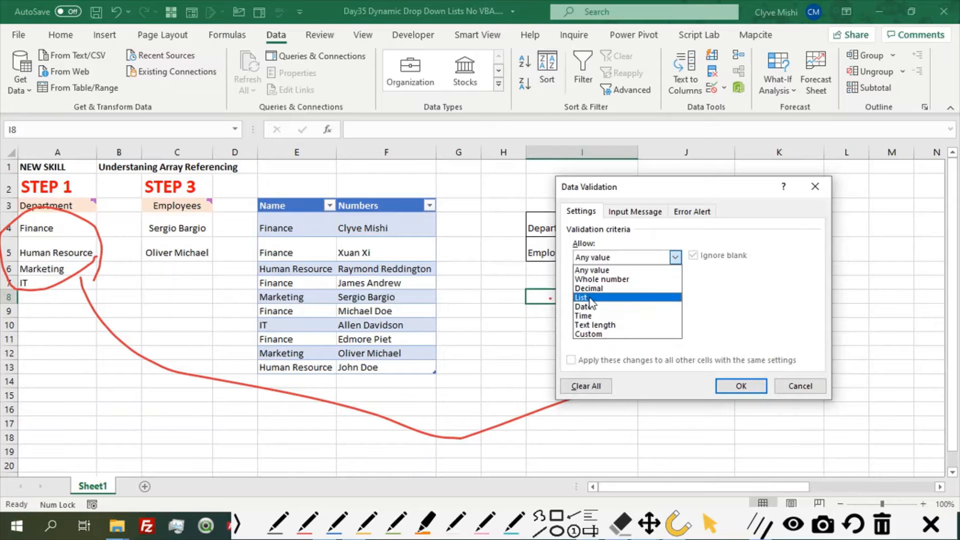
{"action": "left_click", "coordinate": [589, 298]}
Set the list source to the spilled range =A4#, apply the validation and check the choices offered in I8.
{"action": "left_click", "coordinate": [660, 315]}
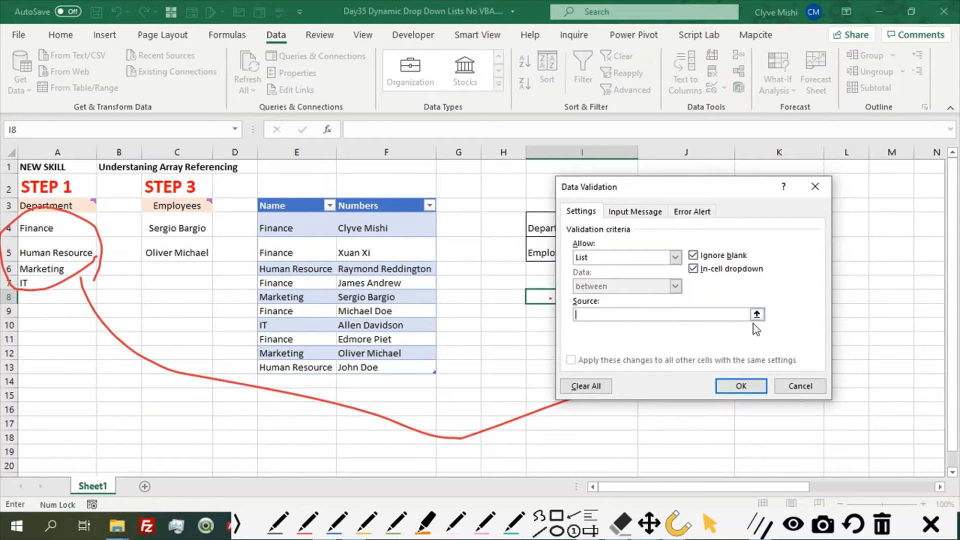
{"action": "left_click", "coordinate": [42, 229]}
{"action": "left_click", "coordinate": [56, 284], "text": "shift"}
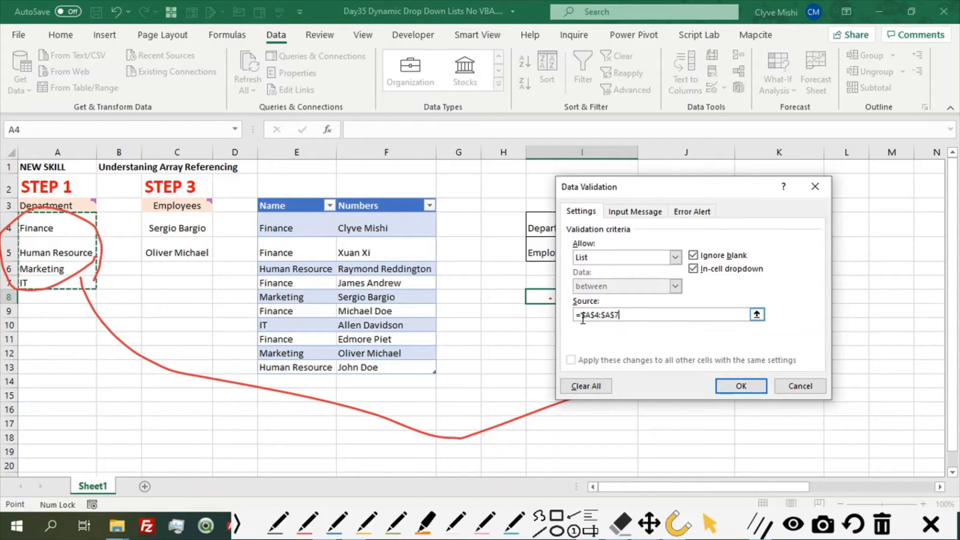
{"action": "left_click", "coordinate": [620, 314]}
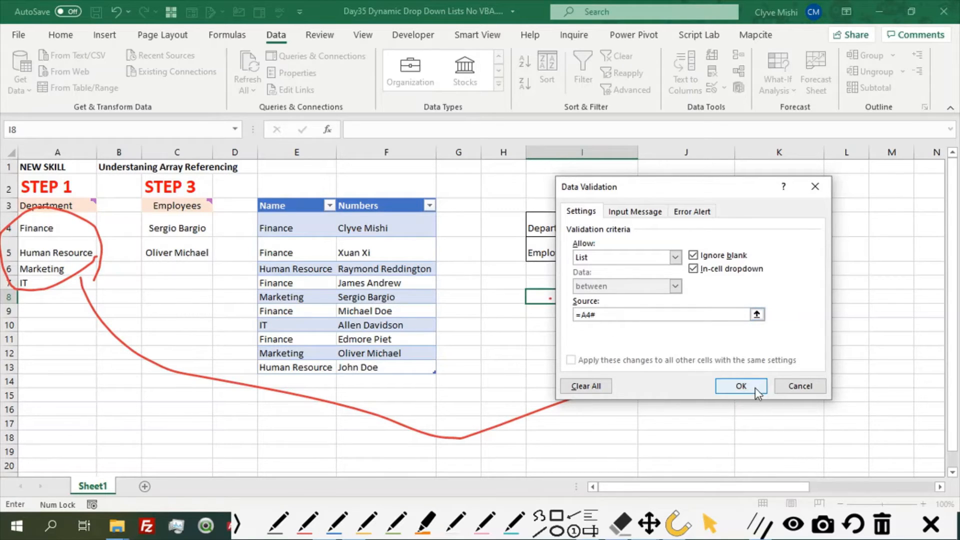
{"action": "left_click", "coordinate": [740, 387]}
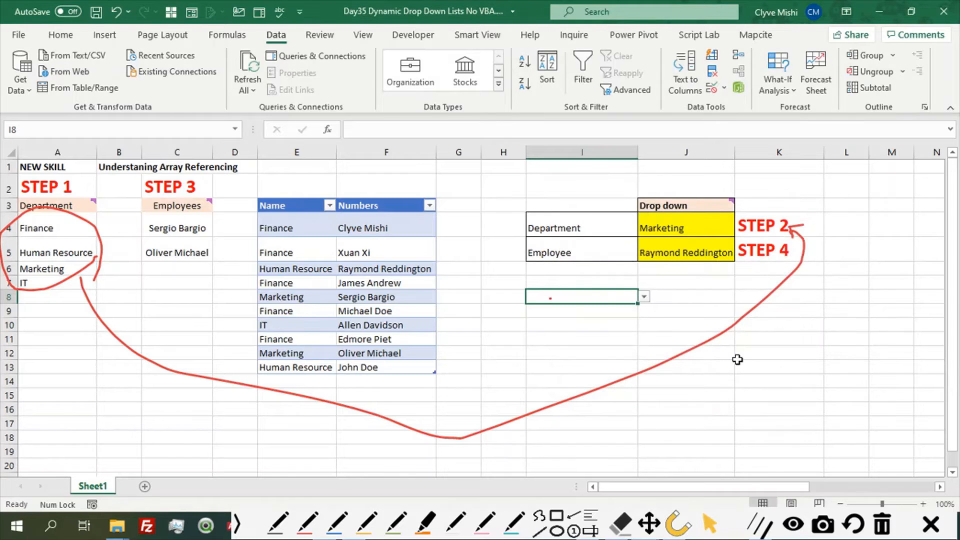
{"action": "left_click", "coordinate": [644, 298]}
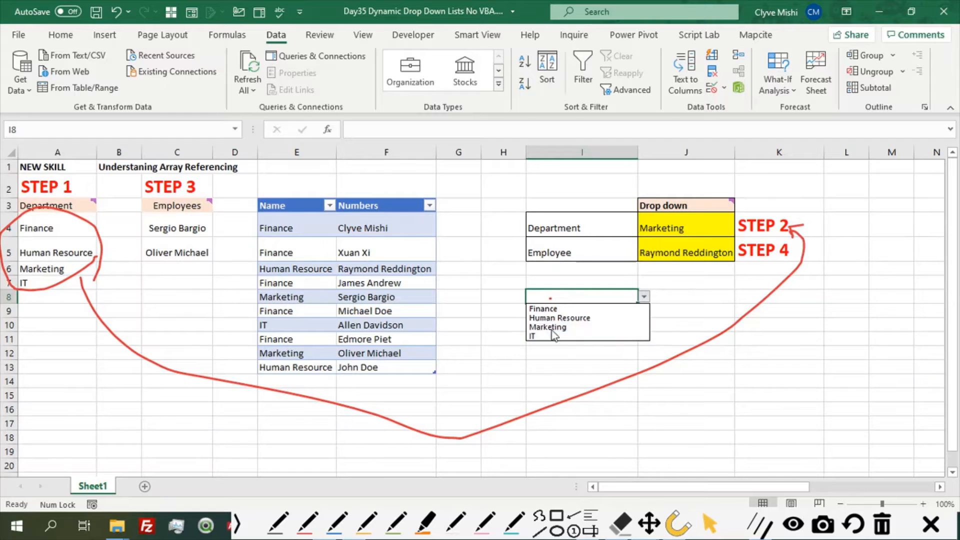
{"action": "key", "text": "Escape"}
Add a row 14 to the source table with the department Sales and the employee's full name.
{"action": "double_click", "coordinate": [308, 381]}
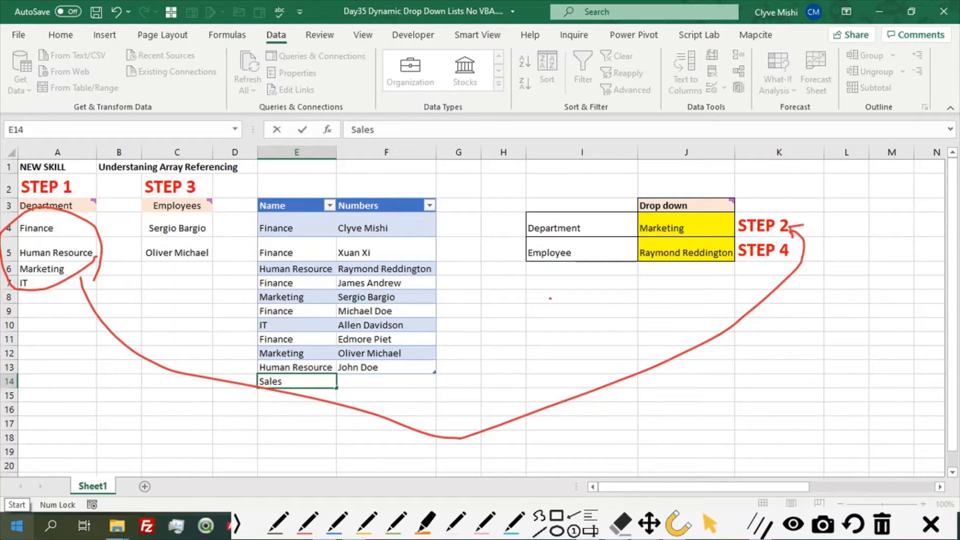
{"action": "key", "text": "Tab"}
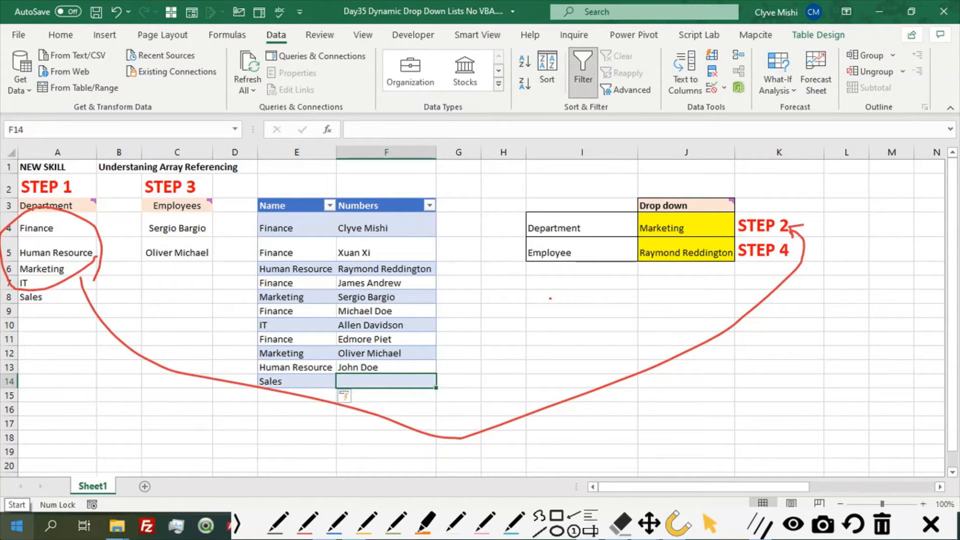
{"action": "type", "text": "Ben Carlson"}
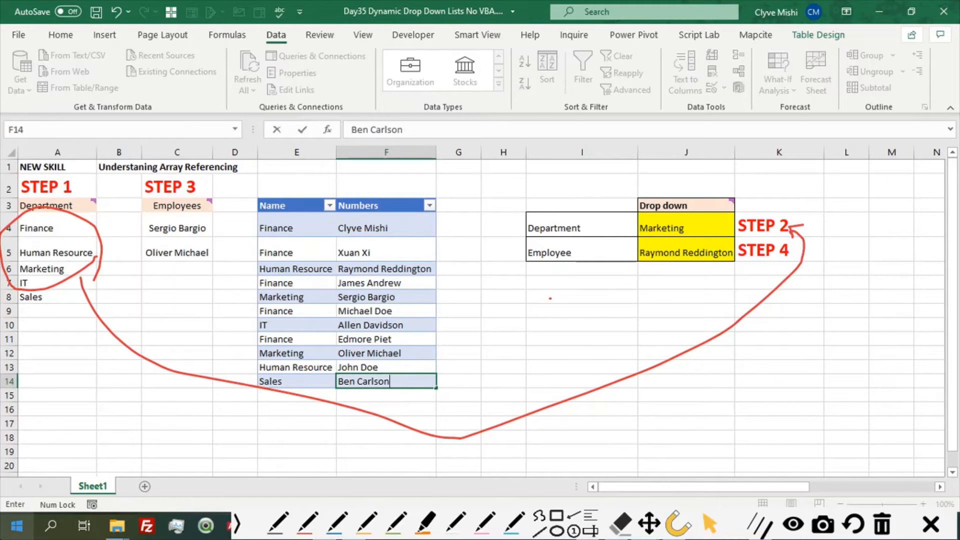
{"action": "key", "text": "Return"}
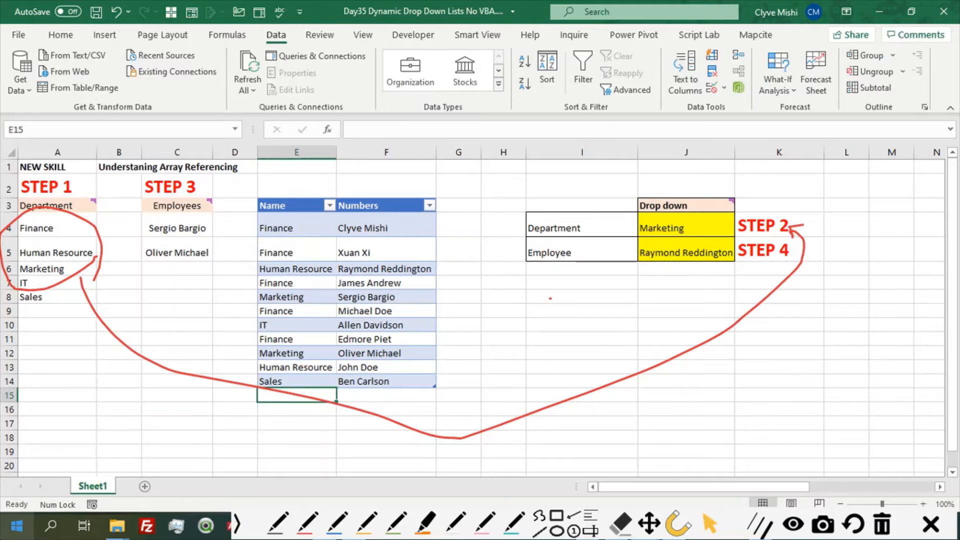
Choose Sales from the drop-down in I8 and display the Department choices in J4.
{"action": "left_click", "coordinate": [605, 309]}
{"action": "left_click", "coordinate": [598, 326]}
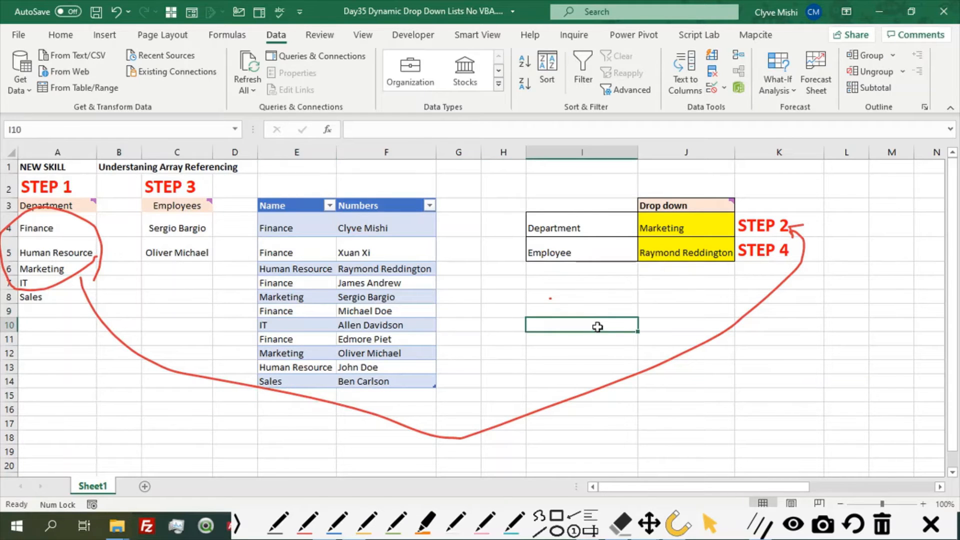
{"action": "left_click", "coordinate": [593, 300]}
{"action": "left_click", "coordinate": [644, 299]}
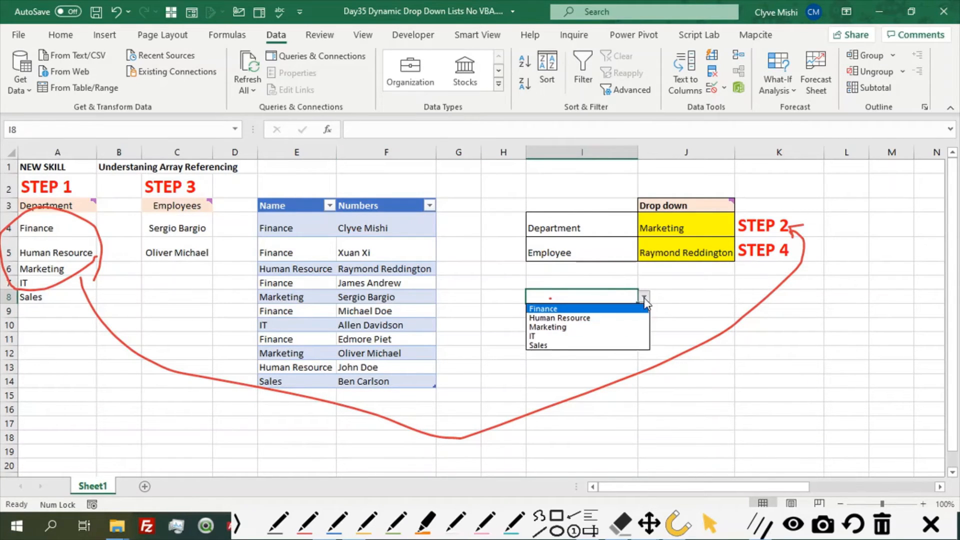
{"action": "left_click", "coordinate": [561, 346]}
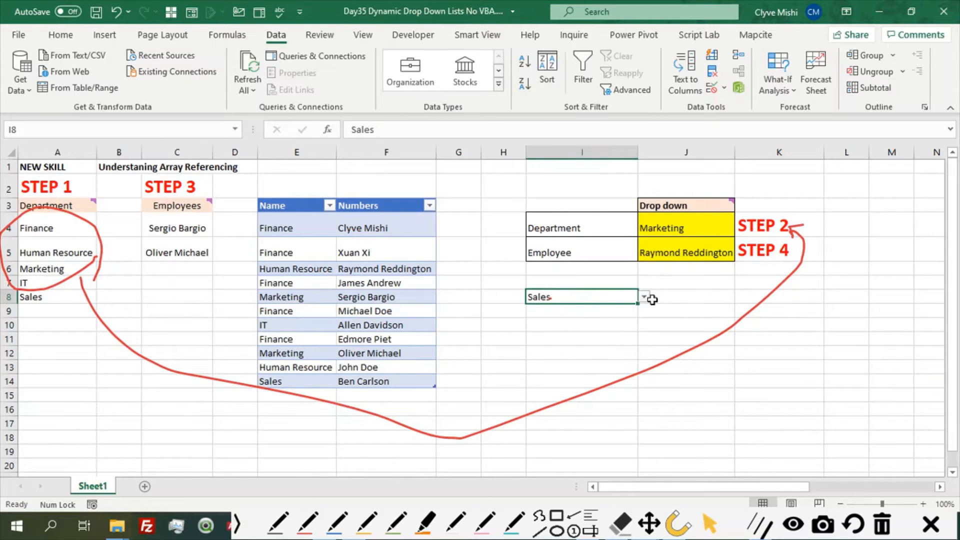
{"action": "left_click", "coordinate": [693, 229]}
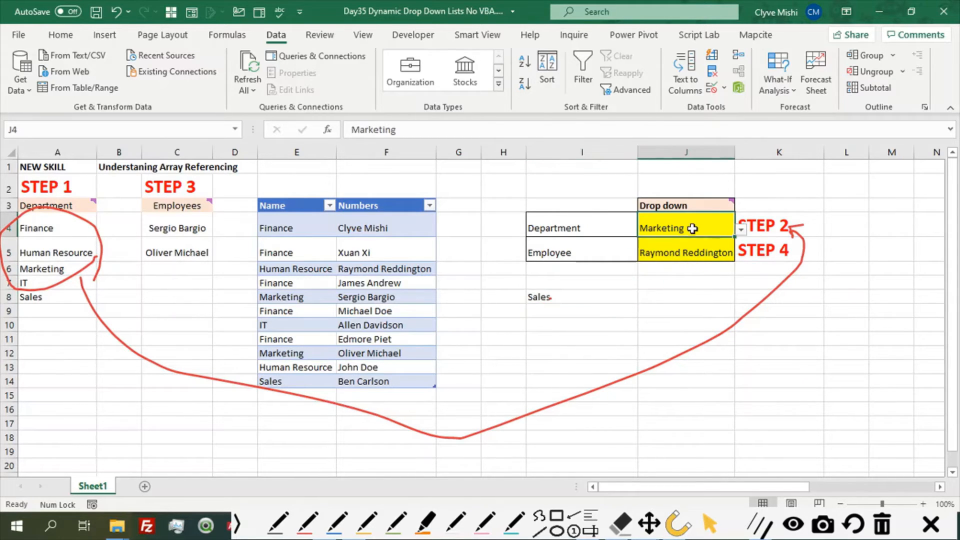
{"action": "left_click", "coordinate": [741, 229]}
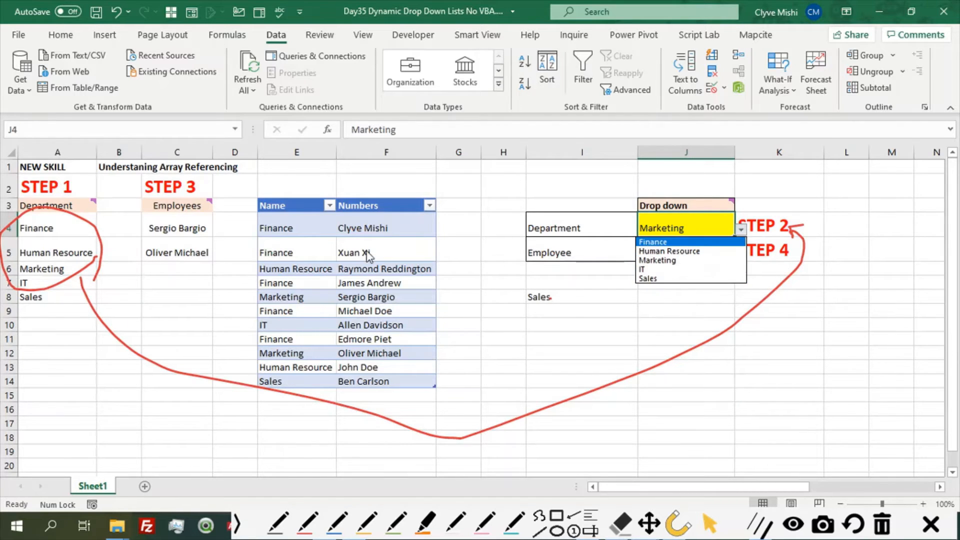
Compare the last spilled department in A8 with the drop-down cells I8 and J4.
{"action": "key", "text": "Escape"}
{"action": "left_click", "coordinate": [28, 295]}
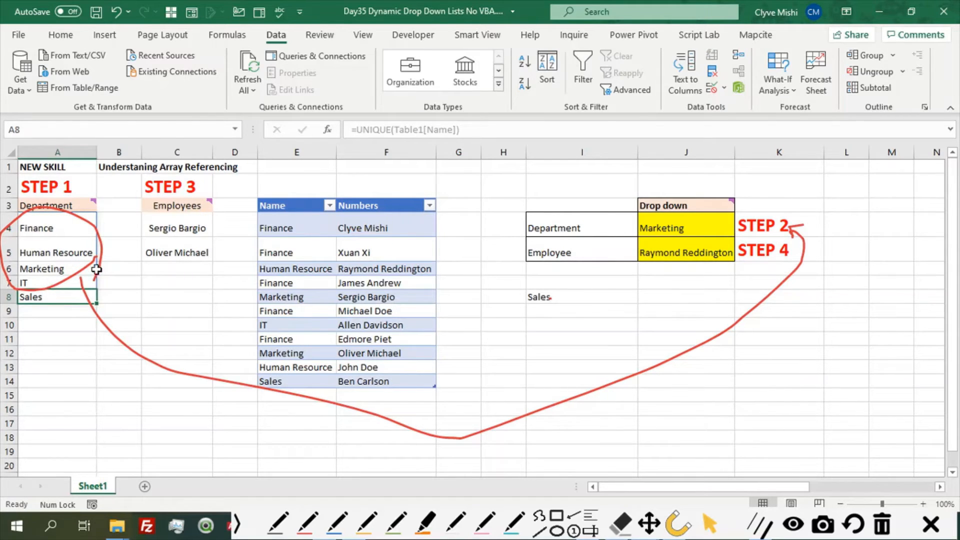
{"action": "left_click", "coordinate": [583, 300]}
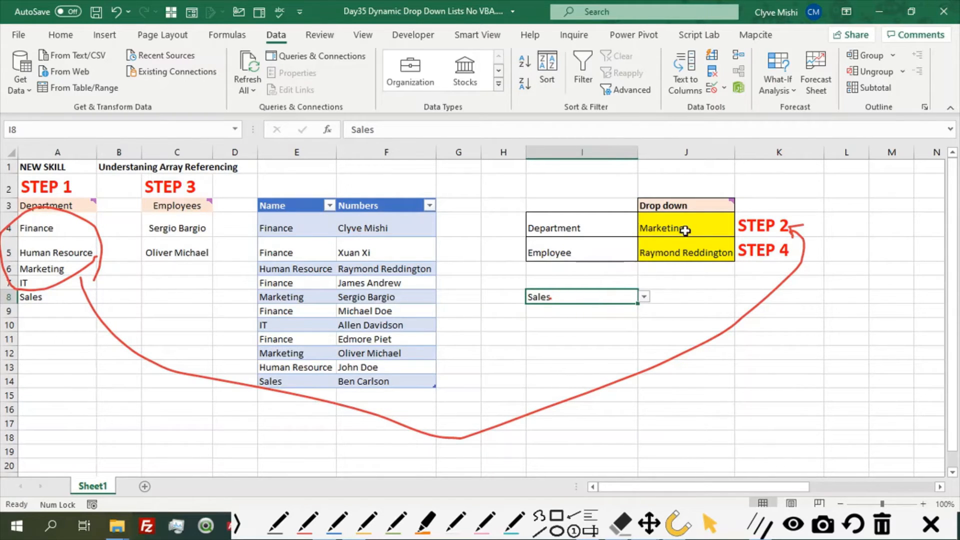
{"action": "left_click", "coordinate": [711, 231]}
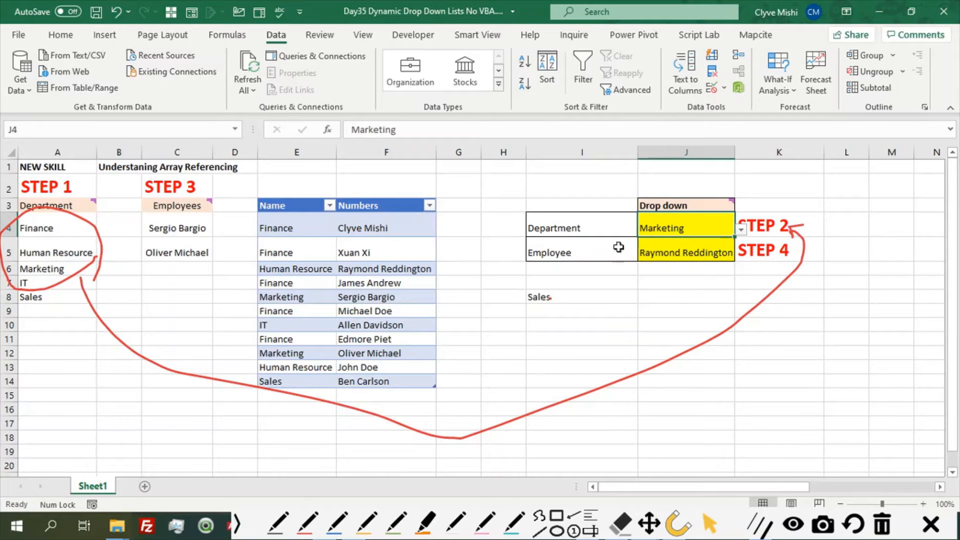
Clear I8 and its validation by copying the empty cell I10 over it, and erase all red pen annotations.
{"action": "double_click", "coordinate": [569, 308]}
{"action": "left_click", "coordinate": [560, 322]}
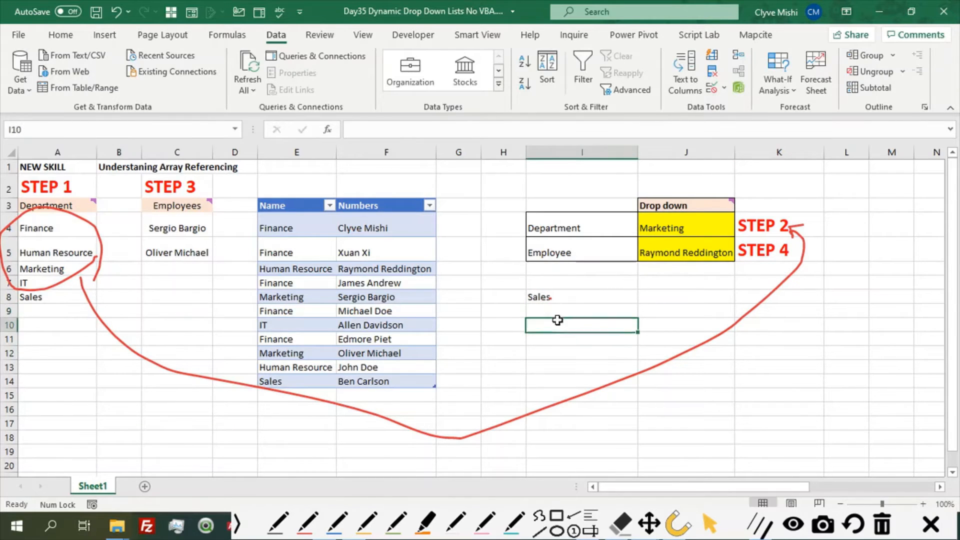
{"action": "key", "text": "ctrl+c"}
{"action": "left_click", "coordinate": [553, 298]}
{"action": "key", "text": "ctrl+v"}
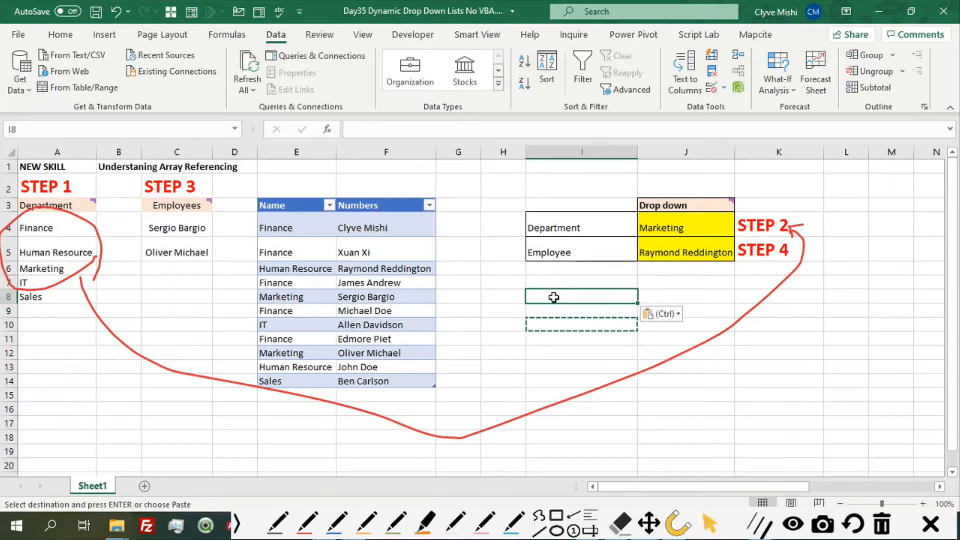
{"action": "key", "text": "Right"}
{"action": "left_click", "coordinate": [560, 299]}
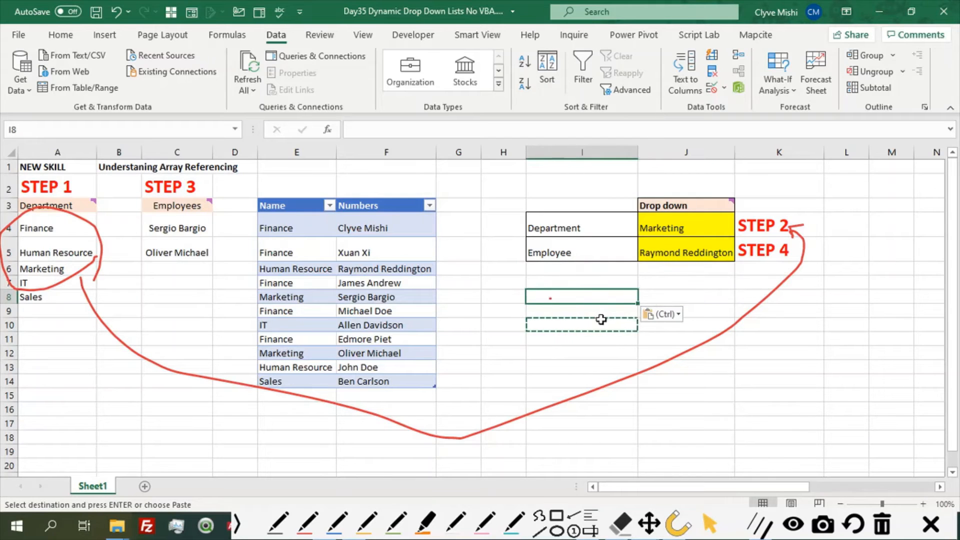
{"action": "left_click", "coordinate": [882, 524]}
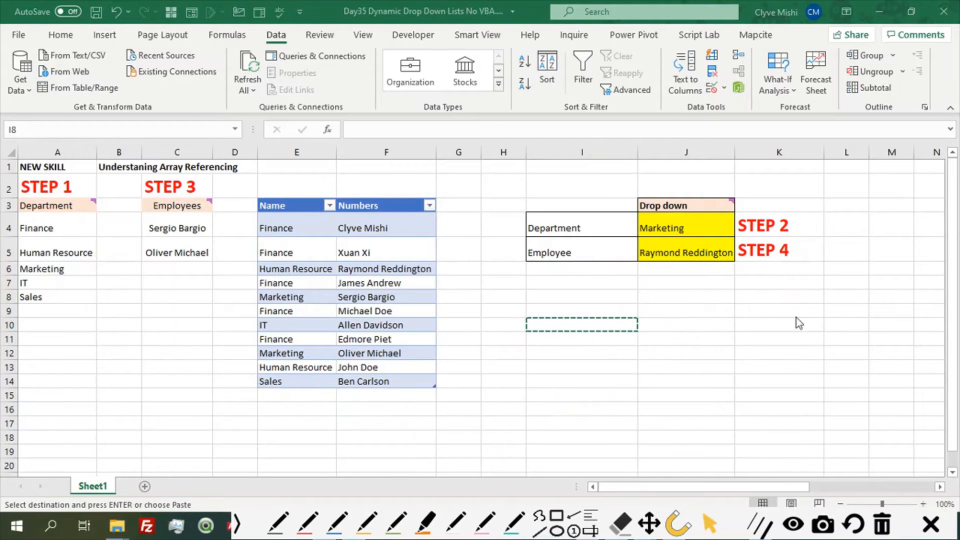
Choose Finance from the Department drop-down in J4.
{"action": "left_click", "coordinate": [696, 228]}
{"action": "left_click", "coordinate": [741, 230]}
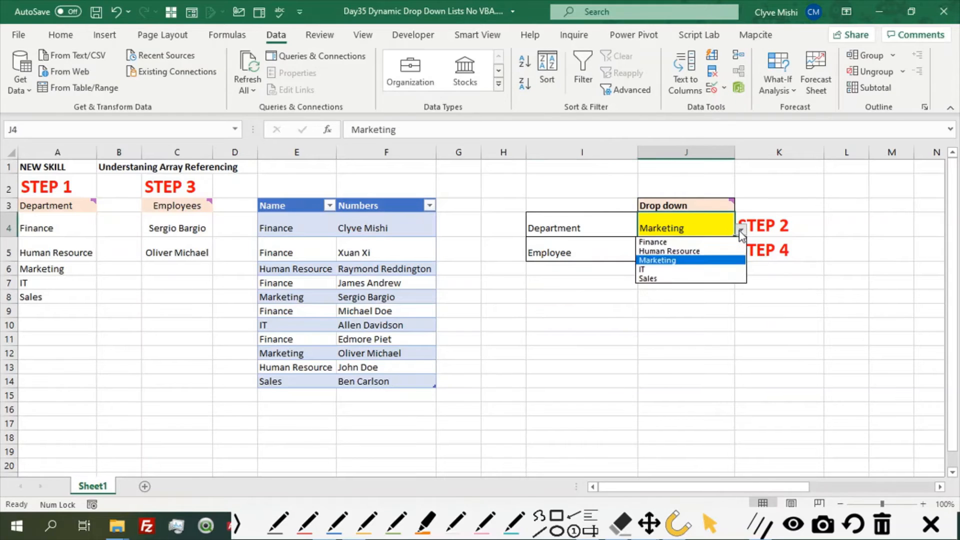
{"action": "left_click", "coordinate": [653, 242]}
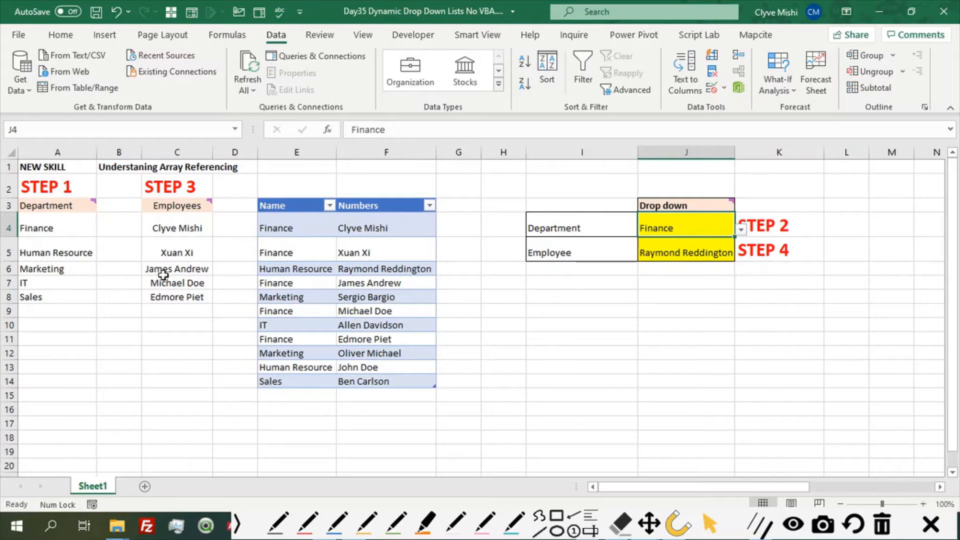
Check the choices in the Employee drop-down in J5 against the Employees list, and examine the formula in C4.
{"action": "left_click", "coordinate": [721, 250]}
{"action": "left_click", "coordinate": [740, 255]}
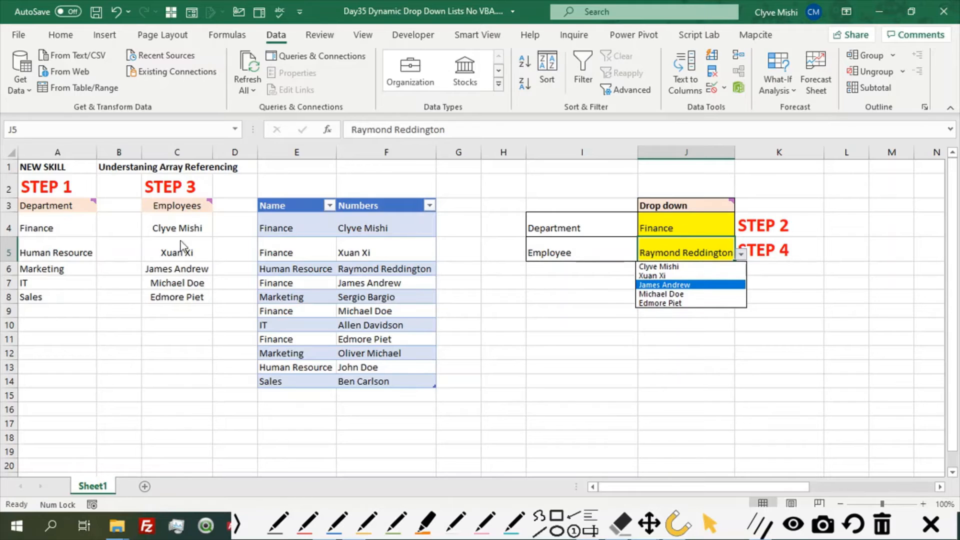
{"action": "key", "text": "Escape"}
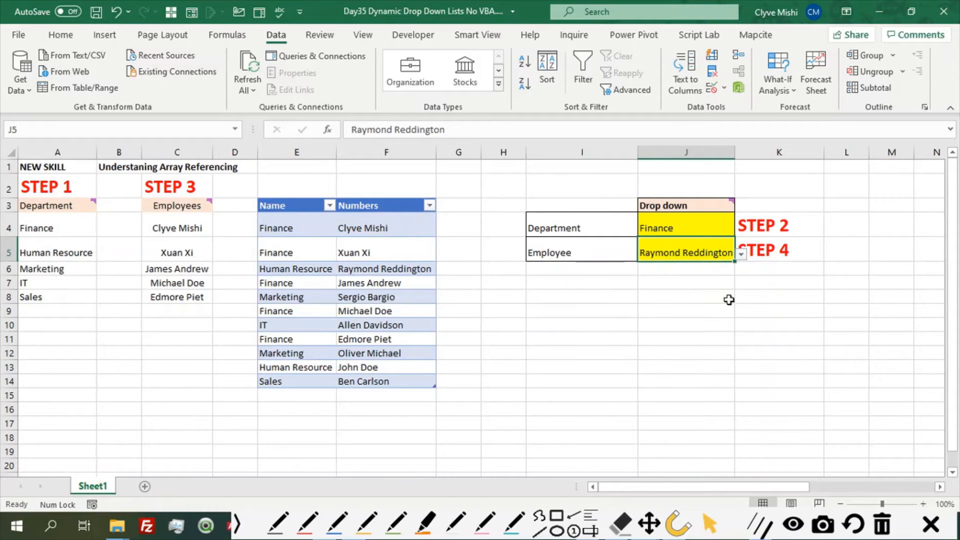
{"action": "left_click", "coordinate": [186, 231]}
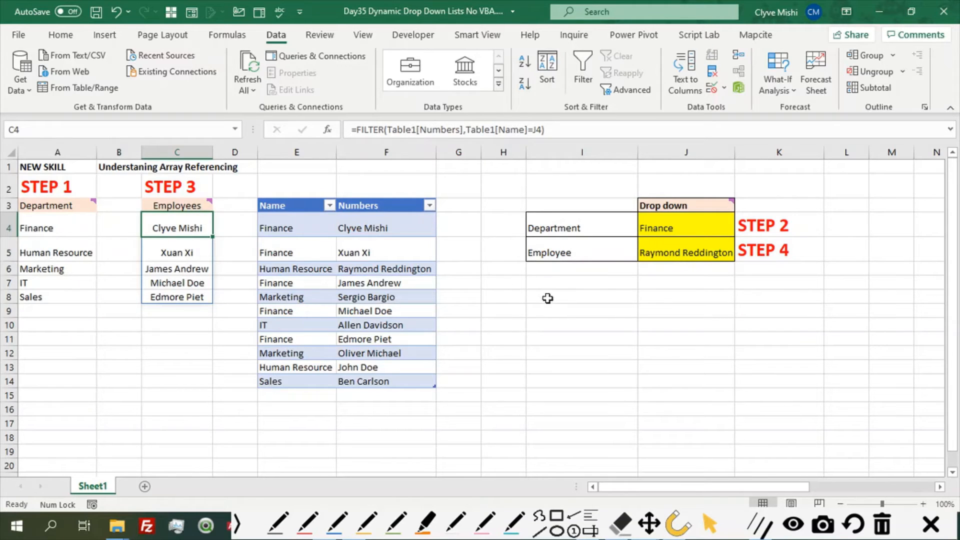
Enter the formula =FILTER(Table1,Table1[Name]="Finance") in I8 to return both table columns.
{"action": "left_click", "coordinate": [548, 298]}
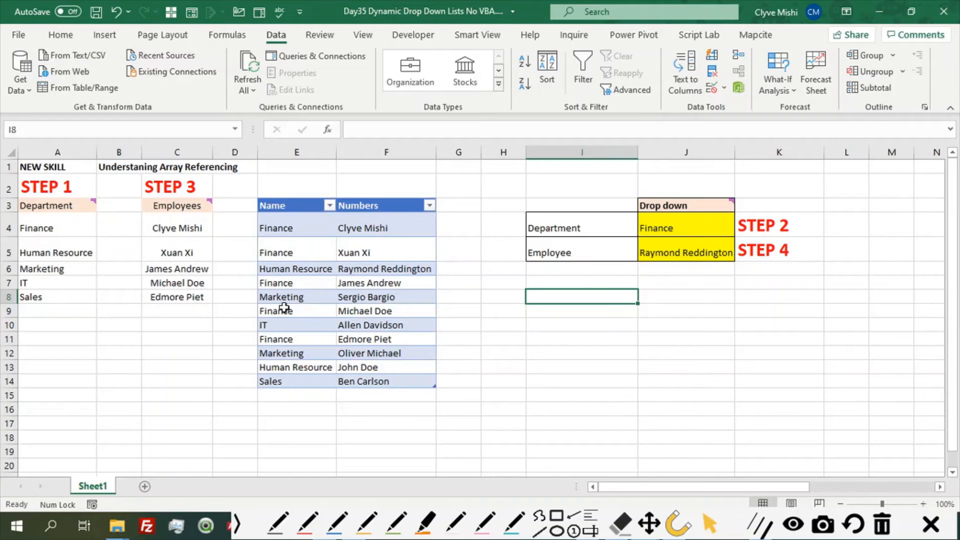
{"action": "type", "text": "=fil"}
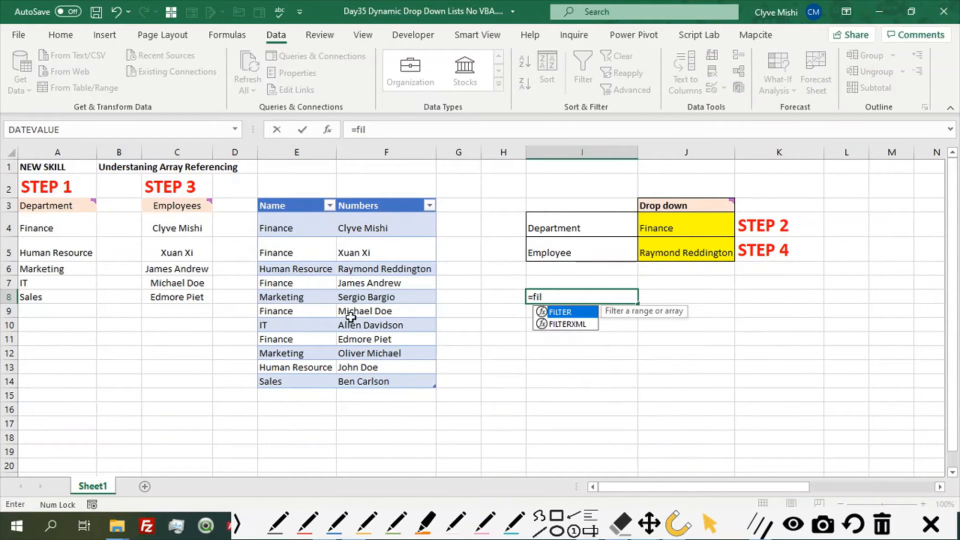
{"action": "double_click", "coordinate": [570, 314]}
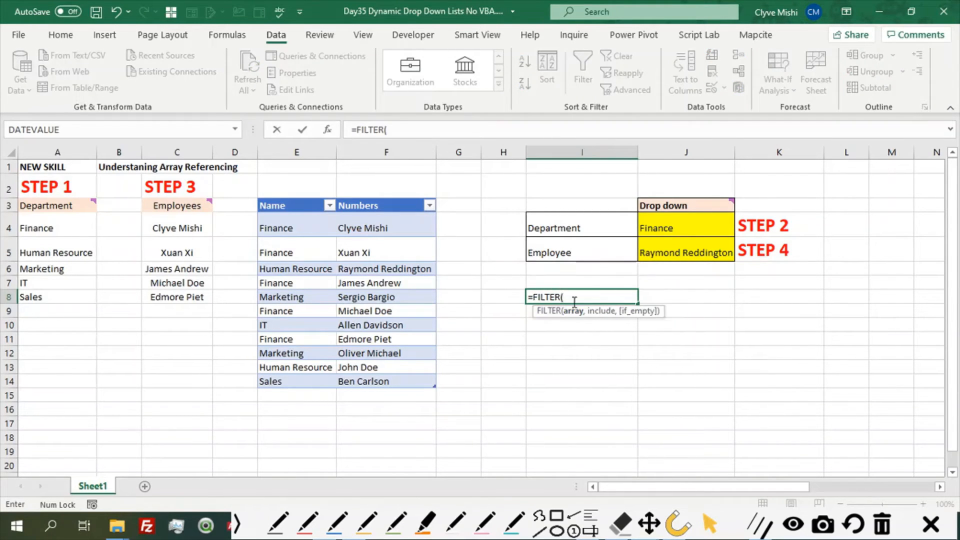
{"action": "left_click", "coordinate": [261, 195]}
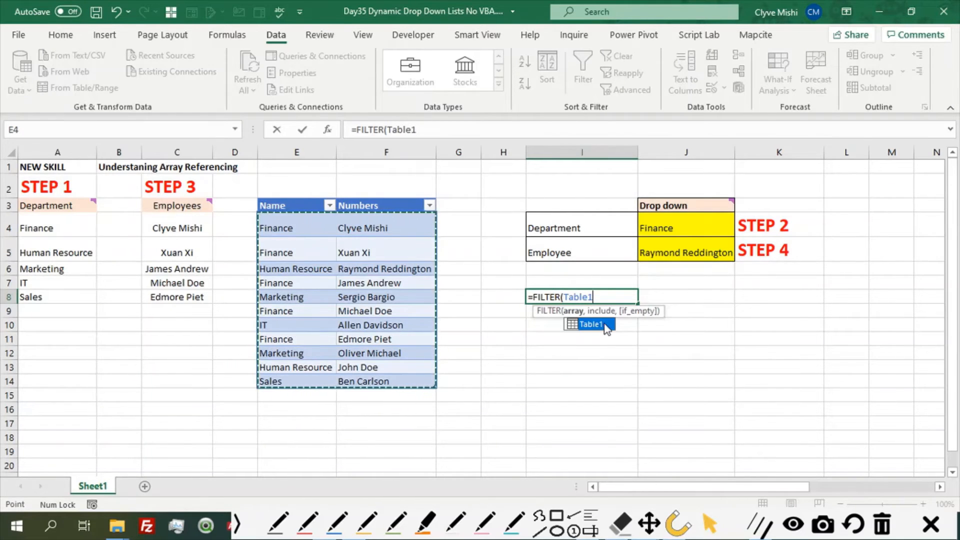
{"action": "type", "text": ","}
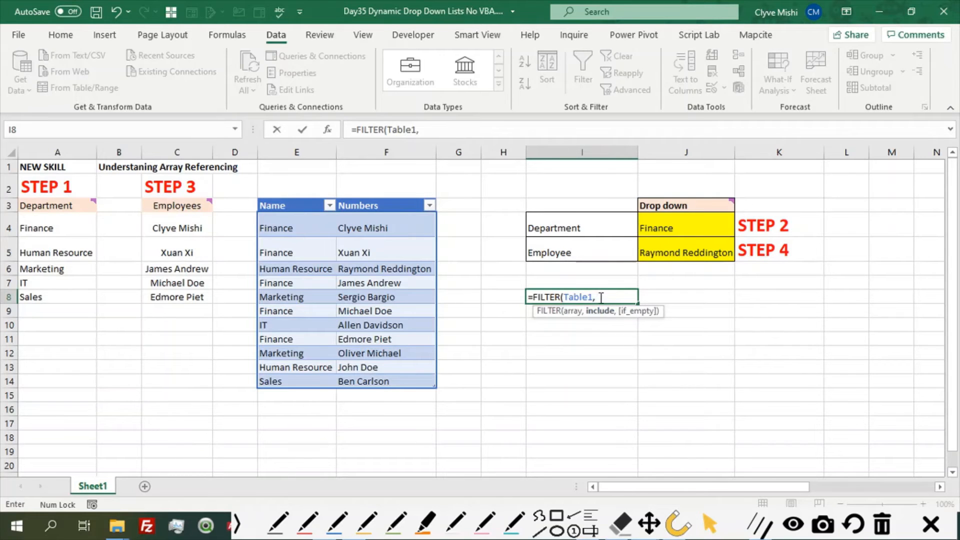
{"action": "left_click", "coordinate": [295, 195]}
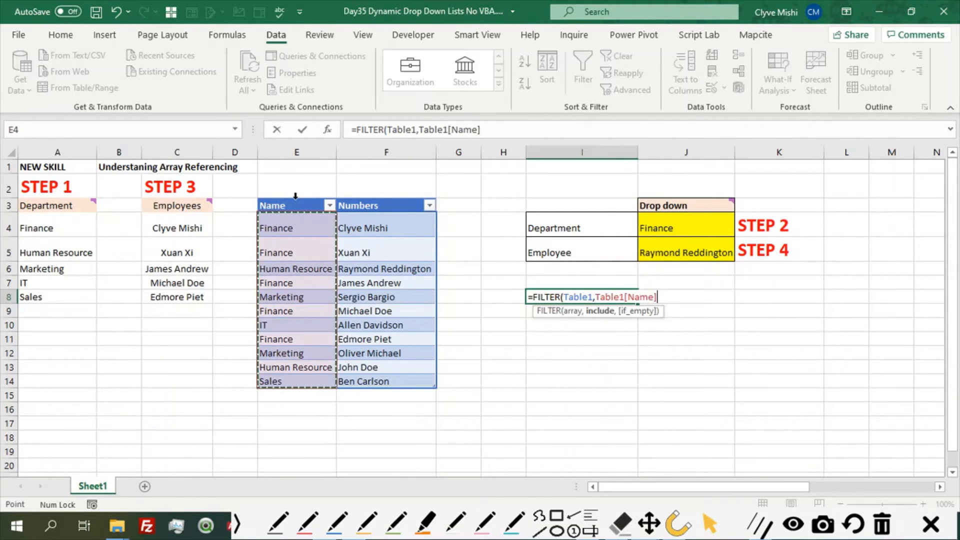
{"action": "type", "text": "=\"Finance"}
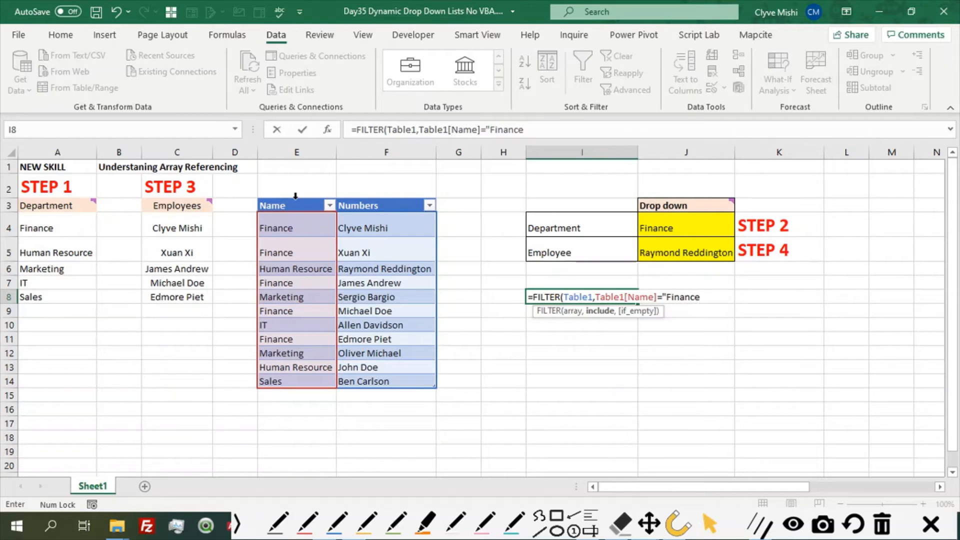
{"action": "type", "text": "\")"}
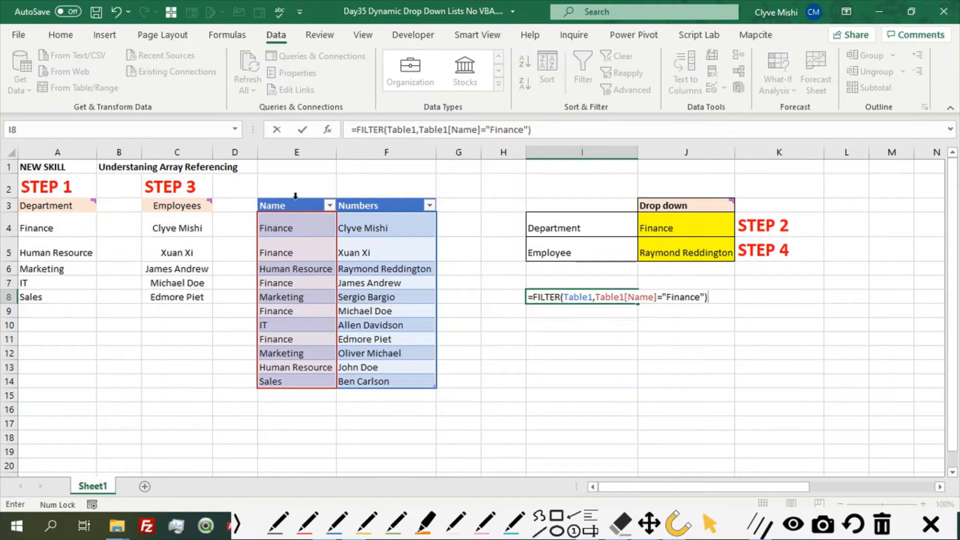
{"action": "key", "text": "BackSpace"}
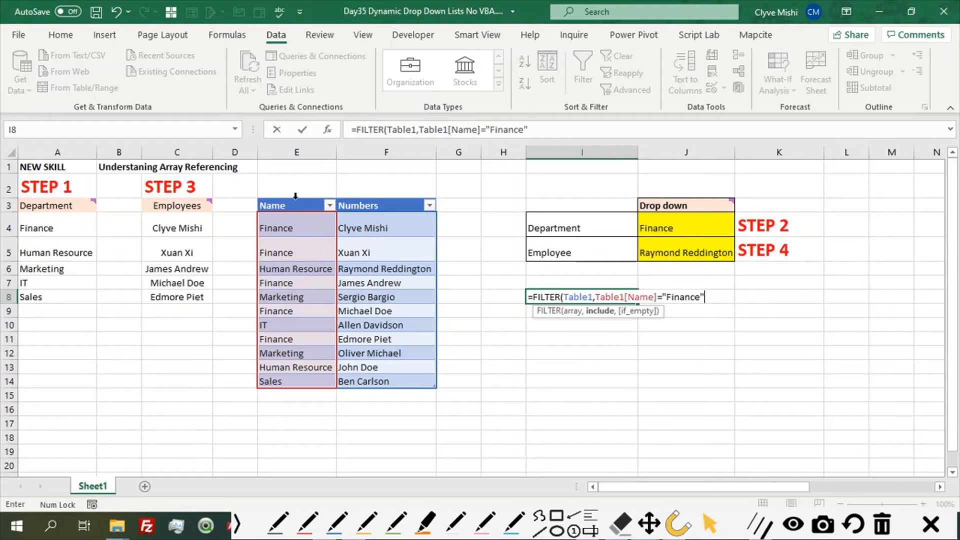
{"action": "type", "text": ","}
{"action": "key", "text": "BackSpace"}
{"action": "type", "text": ")"}
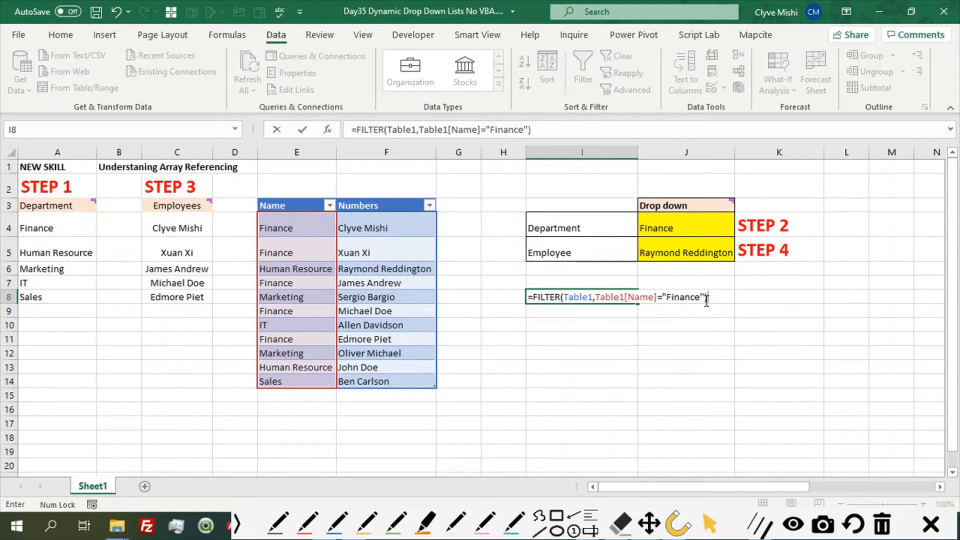
{"action": "key", "text": "Return"}
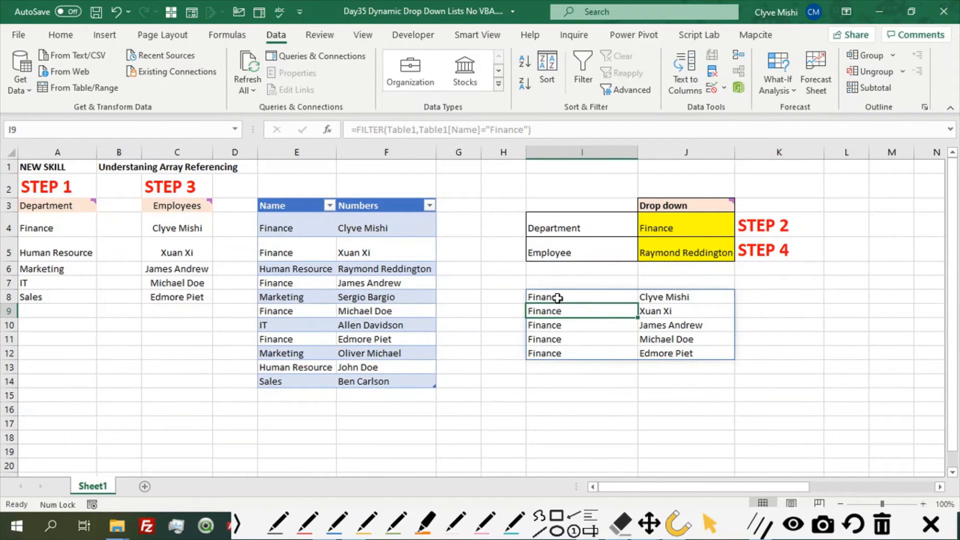
Examine the two columns of the filtered result in I8:J12 and compare them with the formula in C4.
{"action": "left_click_drag", "start_coordinate": [558, 298], "coordinate": [668, 350]}
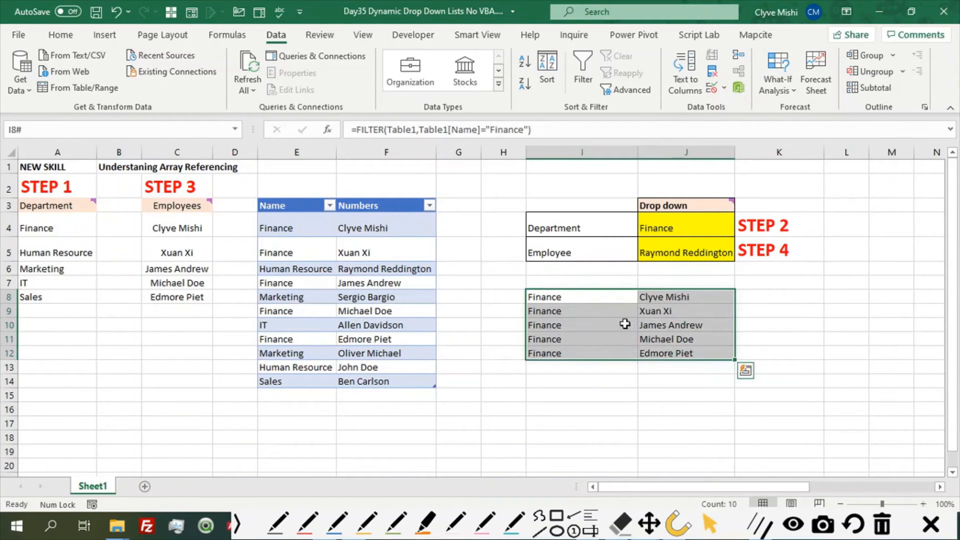
{"action": "left_click_drag", "start_coordinate": [674, 298], "coordinate": [671, 353]}
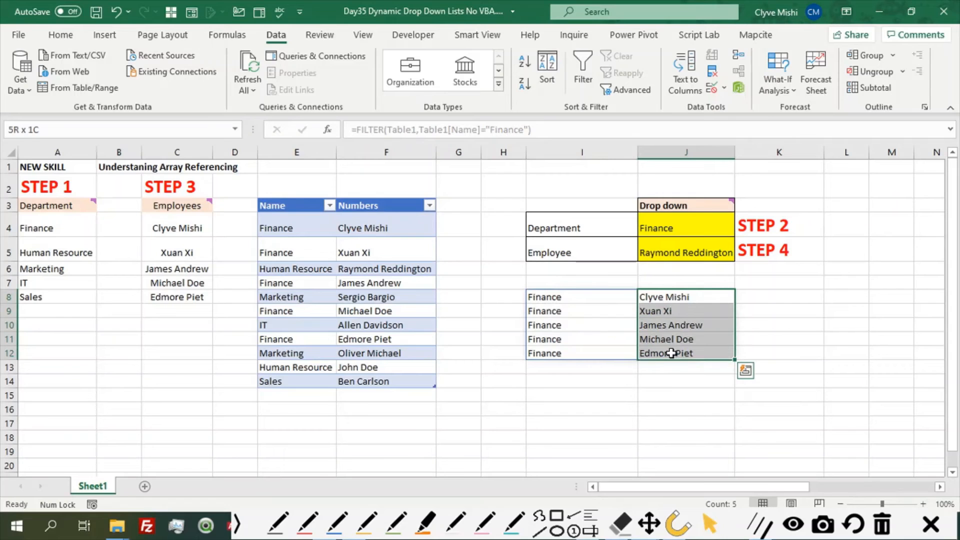
{"action": "left_click_drag", "start_coordinate": [550, 297], "coordinate": [555, 354]}
{"action": "left_click", "coordinate": [676, 297]}
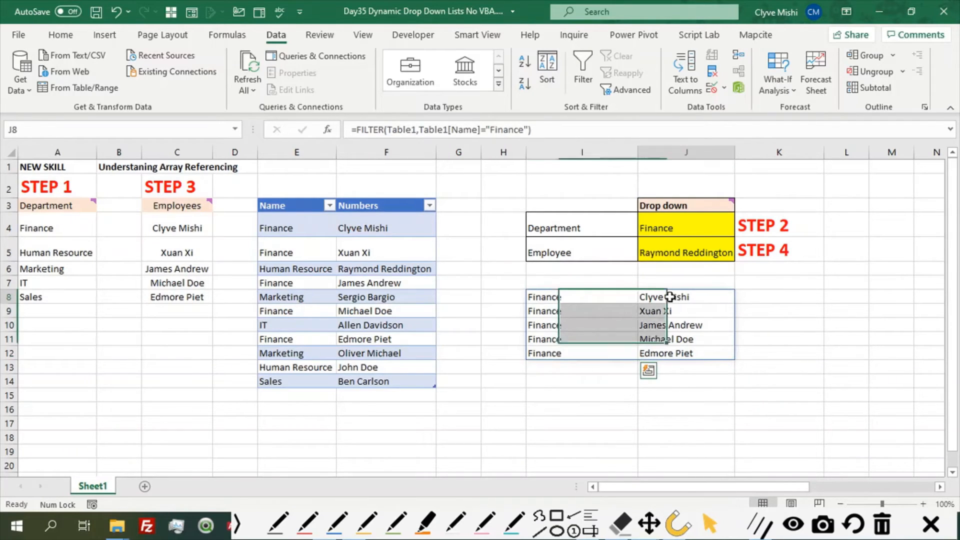
{"action": "left_click_drag", "start_coordinate": [546, 297], "coordinate": [547, 356]}
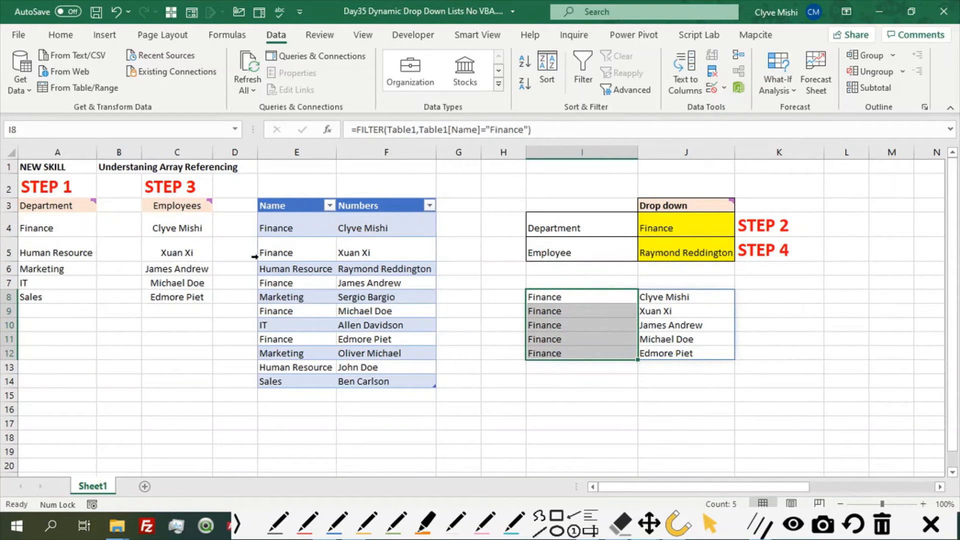
{"action": "left_click", "coordinate": [182, 228]}
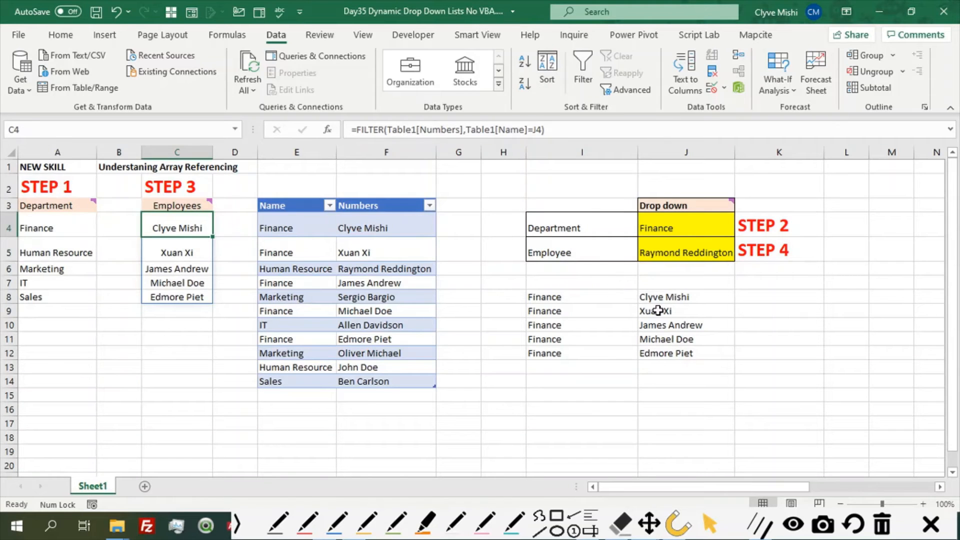
Delete the filtered result in I8:J12.
{"action": "left_click", "coordinate": [667, 296]}
{"action": "left_click_drag", "start_coordinate": [561, 297], "coordinate": [679, 350]}
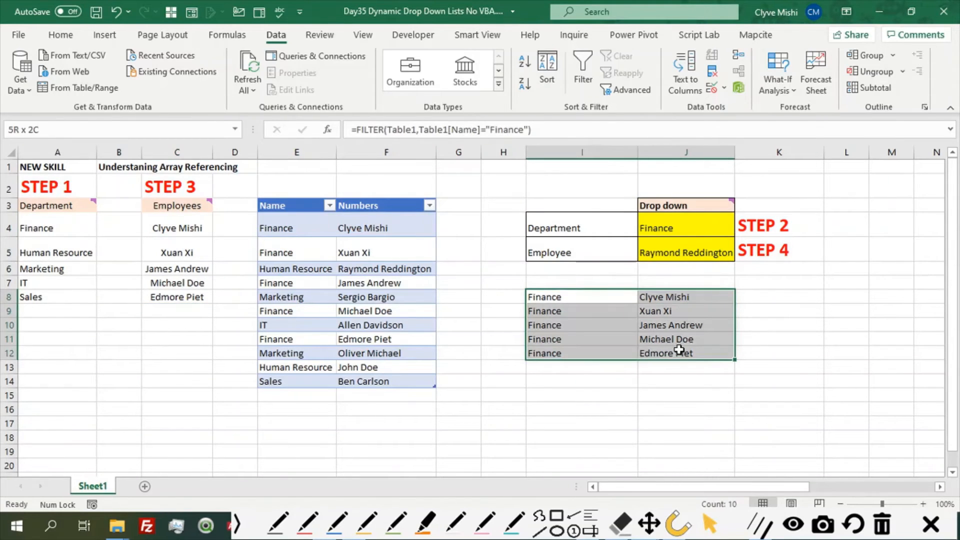
{"action": "key", "text": "Delete"}
Enter the formula =FILTER(Table1[Numbers],Table1[Name]="finace") in I8.
{"action": "left_click", "coordinate": [608, 296]}
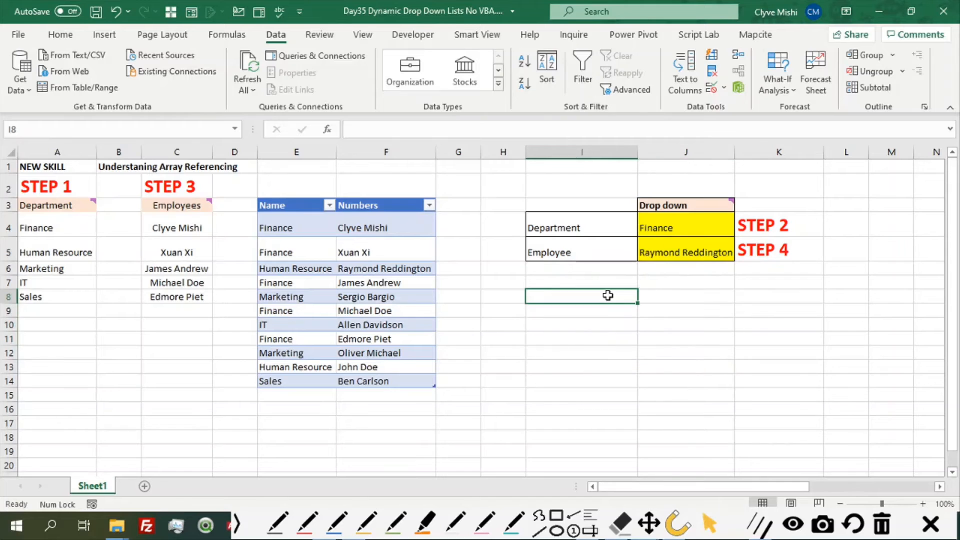
{"action": "type", "text": "="}
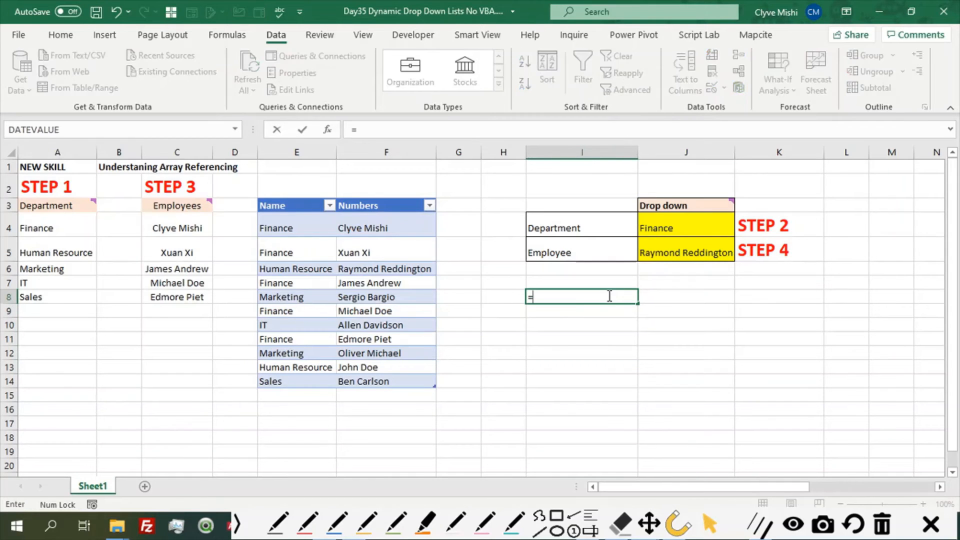
{"action": "type", "text": "fil"}
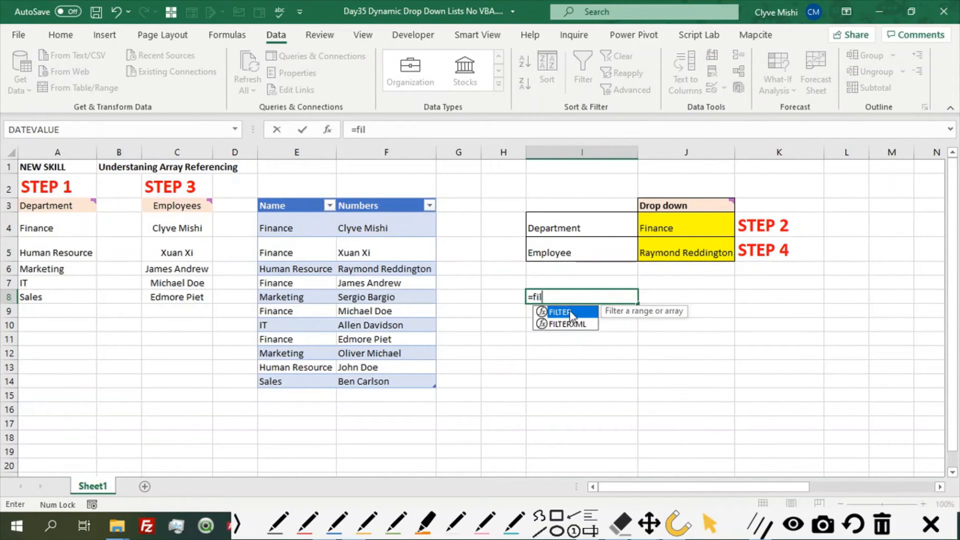
{"action": "double_click", "coordinate": [566, 312]}
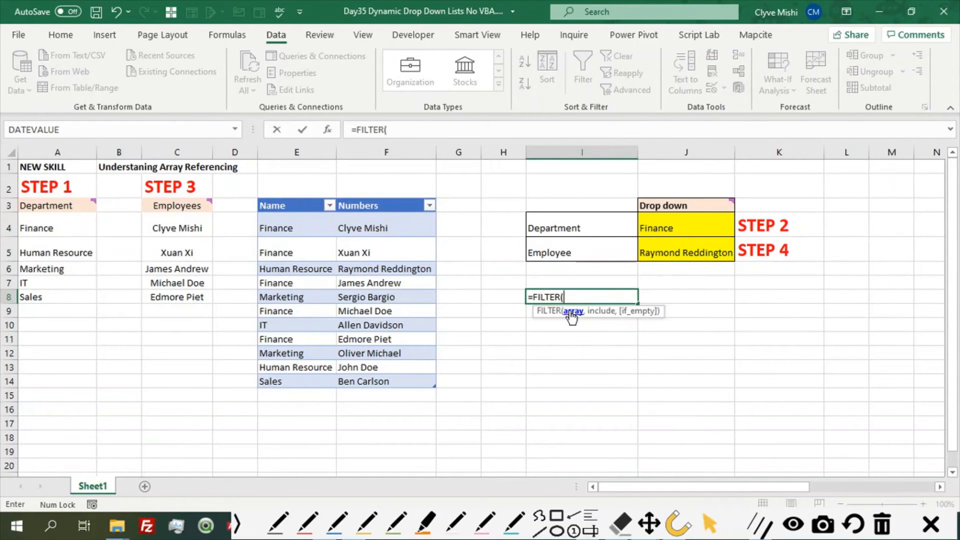
{"action": "left_click", "coordinate": [372, 195]}
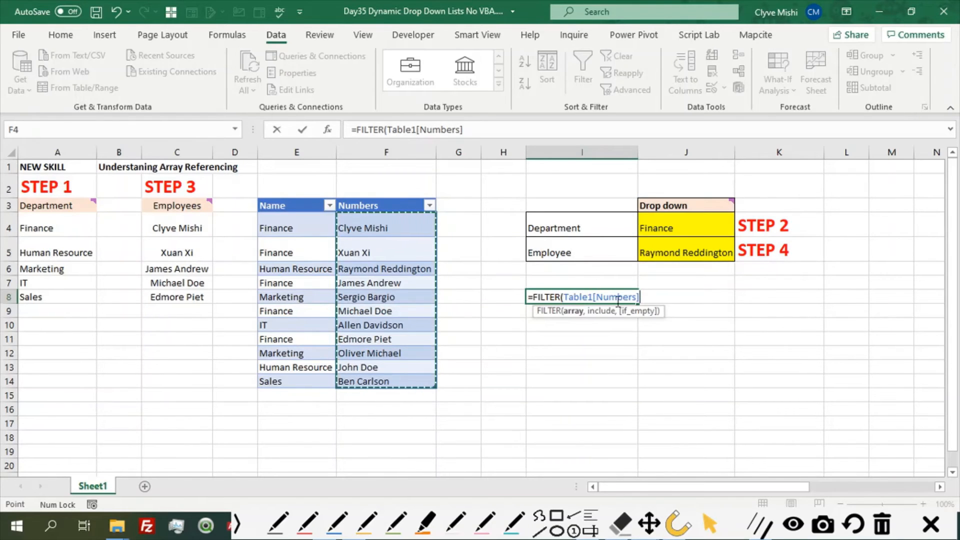
{"action": "type", "text": ","}
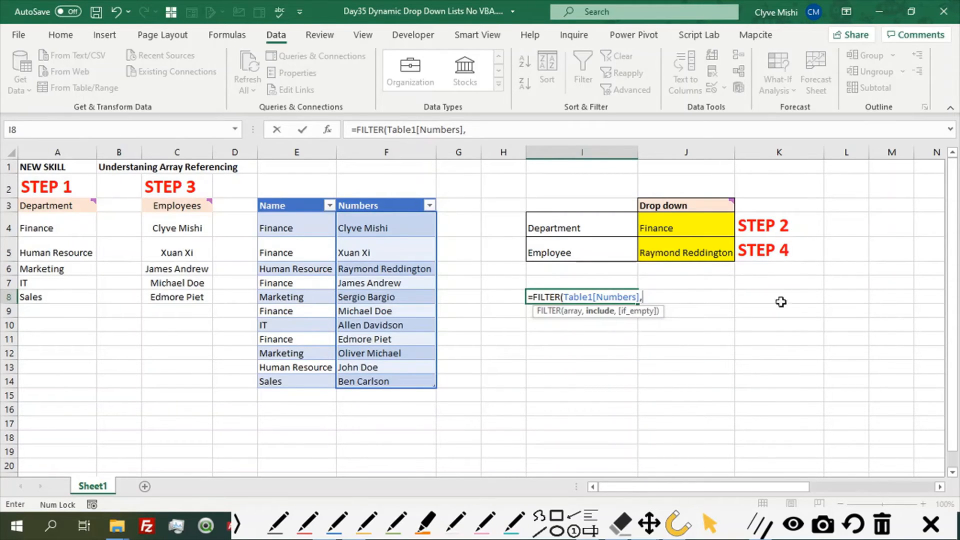
{"action": "left_click", "coordinate": [283, 195]}
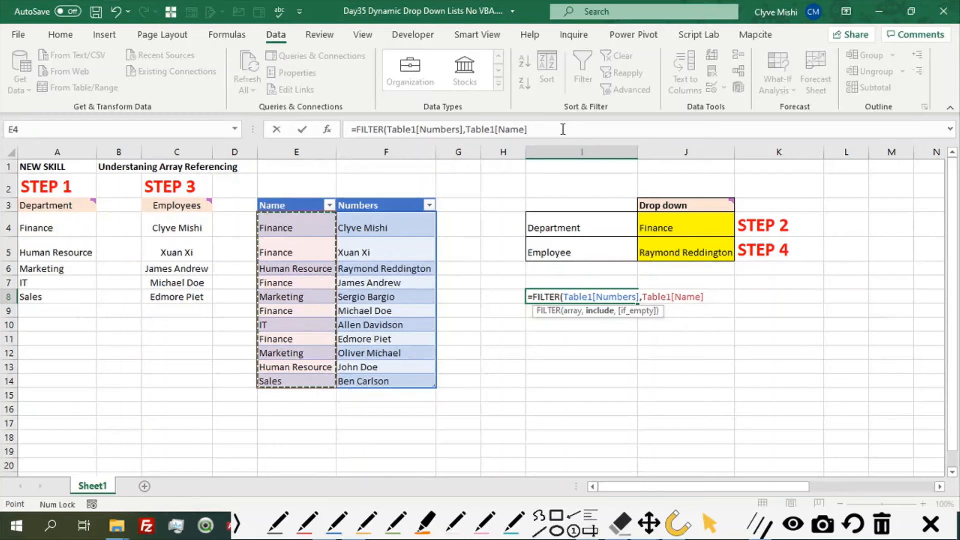
{"action": "type", "text": "="}
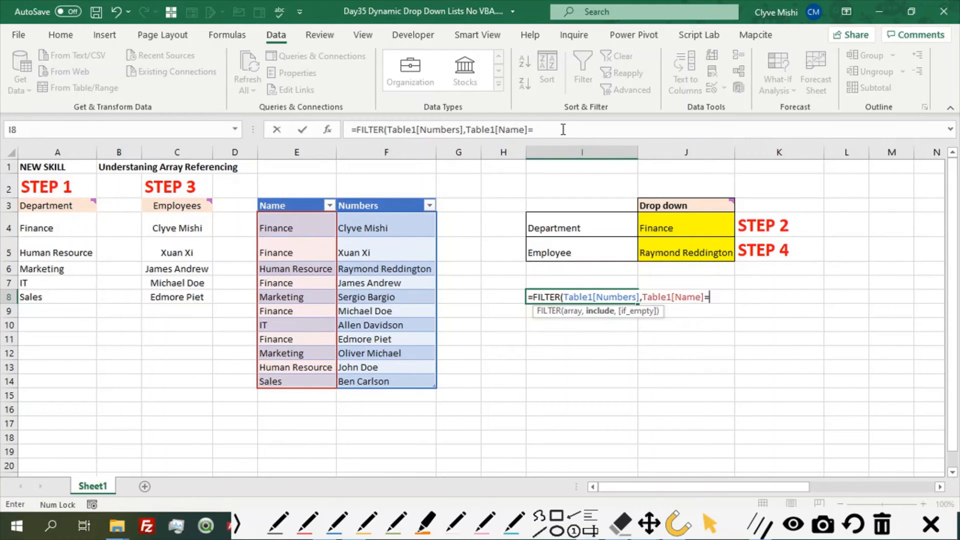
{"action": "type", "text": "\"finace\")"}
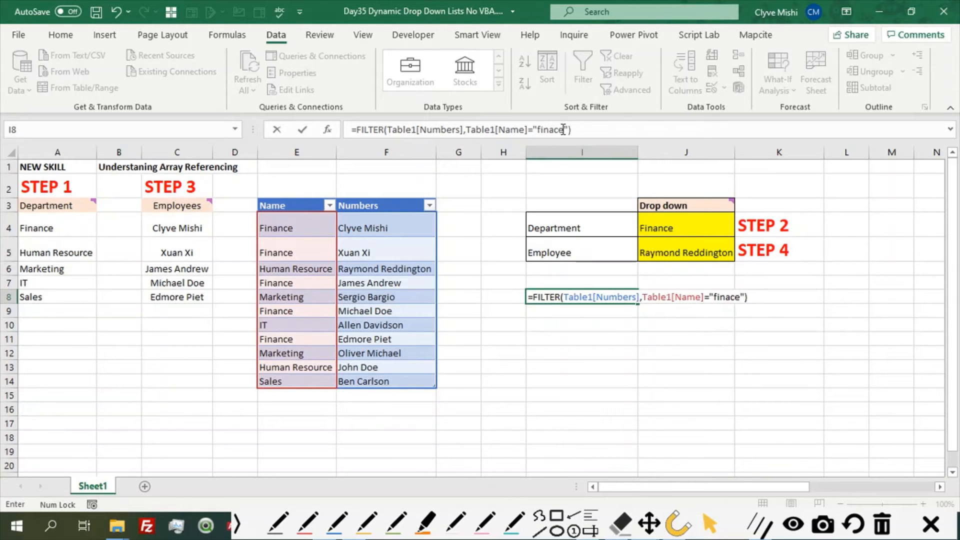
{"action": "key", "text": "Return"}
Correct the filter criterion in the I8 formula to "finance".
{"action": "left_click", "coordinate": [579, 298]}
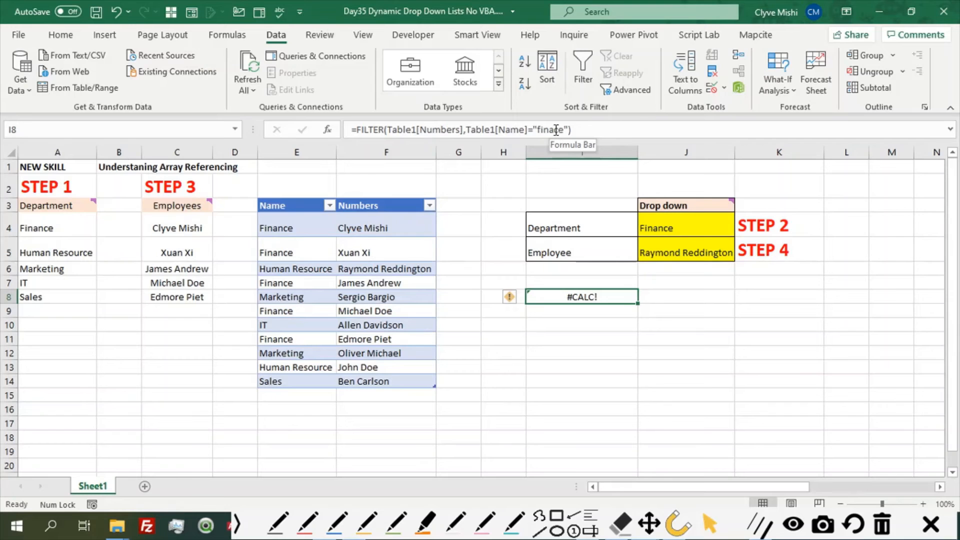
{"action": "left_click", "coordinate": [555, 130]}
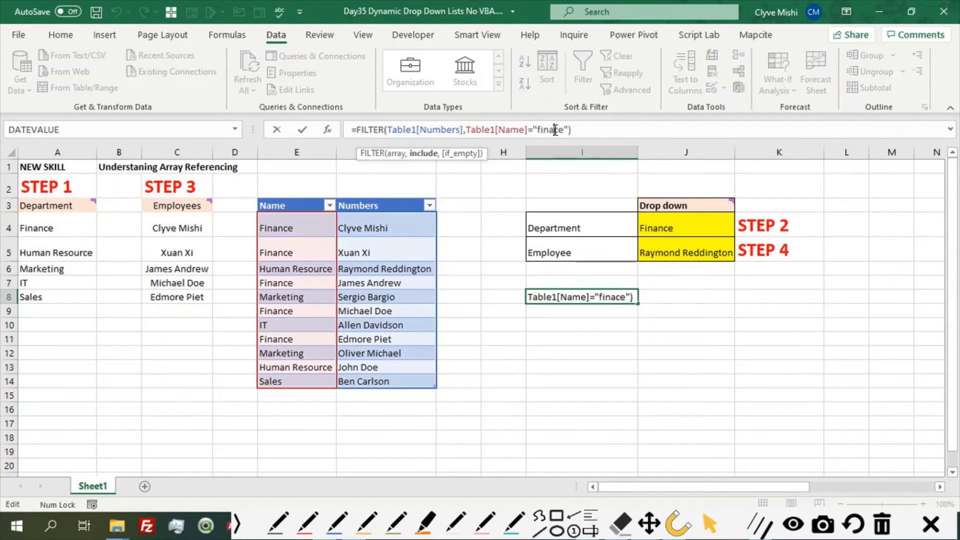
{"action": "key", "text": "Return"}
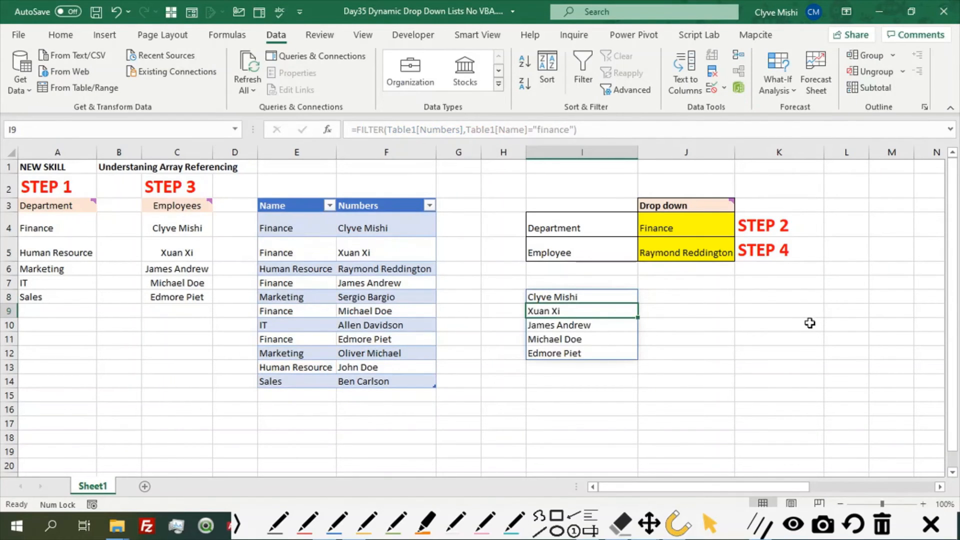
Compare the filtered employees in I8:I12 with the Finance rows of the table.
{"action": "left_click_drag", "start_coordinate": [558, 297], "coordinate": [562, 350]}
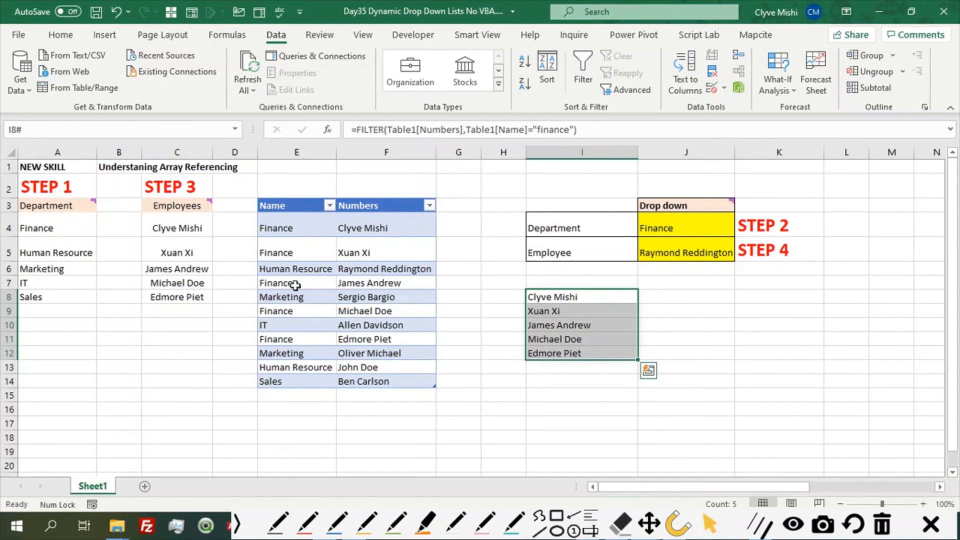
{"action": "left_click", "coordinate": [289, 311]}
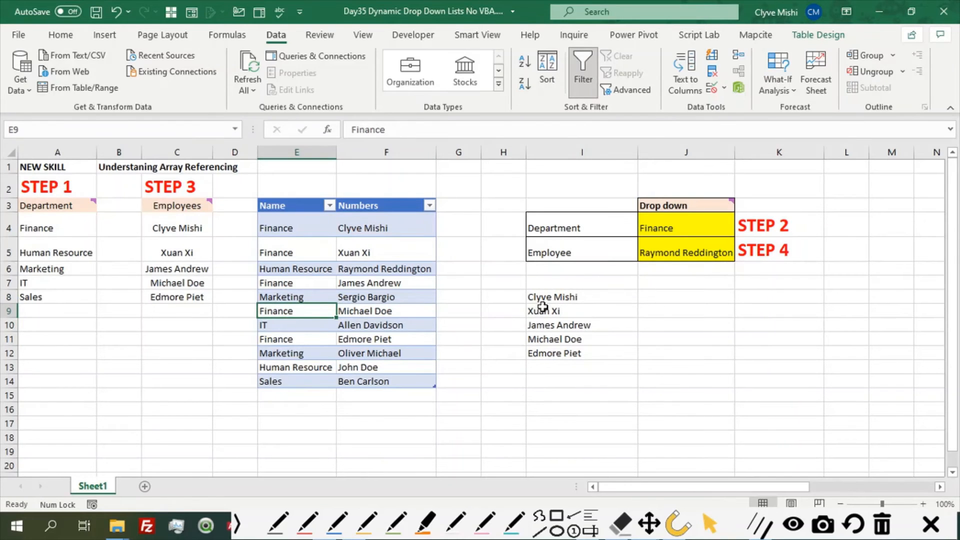
{"action": "left_click_drag", "start_coordinate": [545, 300], "coordinate": [551, 355]}
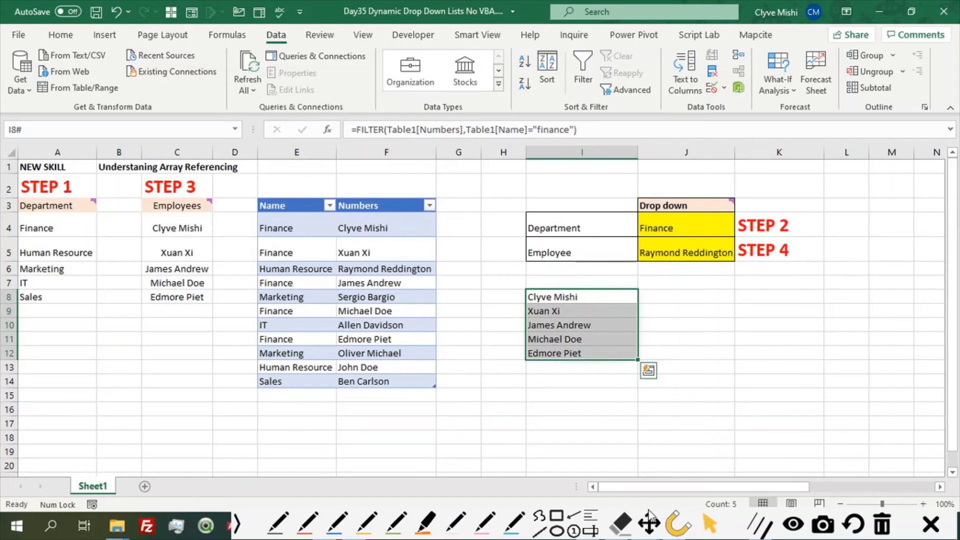
Annotate the path from I8:I12 to the circled Employees list and on to STEP 4 with the note C4#, then clear the markings.
{"action": "left_click", "coordinate": [539, 518]}
{"action": "left_click_drag", "start_coordinate": [598, 361], "coordinate": [193, 332]}
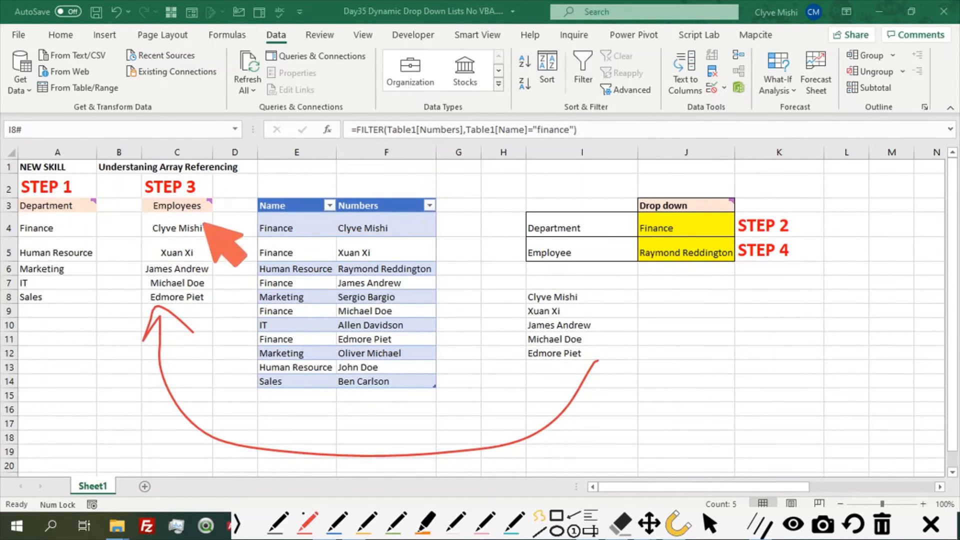
{"action": "mouse_move", "coordinate": [205, 224]}
{"action": "left_mouse_down"}
{"action": "mouse_move", "coordinate": [131, 235]}
{"action": "mouse_move", "coordinate": [208, 265]}
{"action": "mouse_move", "coordinate": [207, 207]}
{"action": "left_mouse_up"}
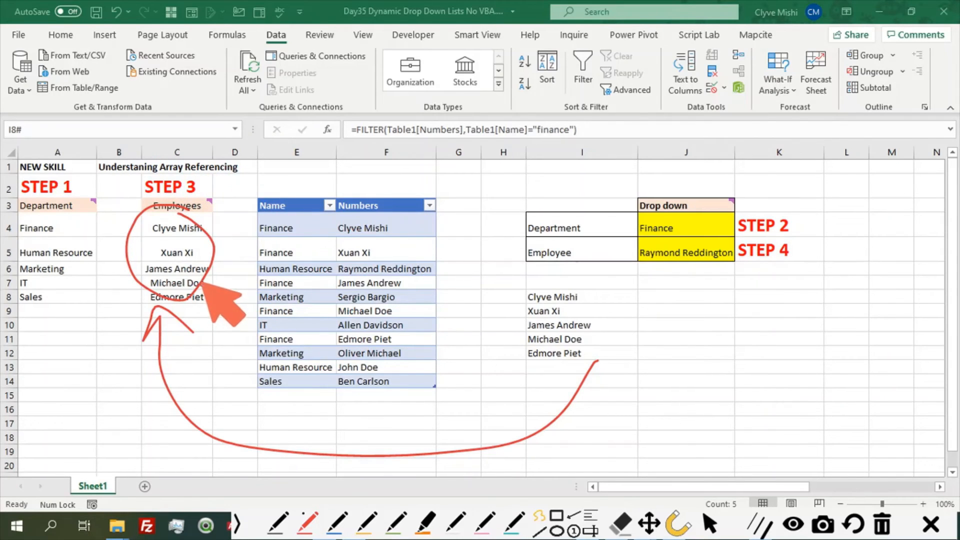
{"action": "mouse_move", "coordinate": [201, 283]}
{"action": "left_mouse_down"}
{"action": "mouse_move", "coordinate": [349, 379]}
{"action": "mouse_move", "coordinate": [617, 363]}
{"action": "mouse_move", "coordinate": [761, 265]}
{"action": "mouse_move", "coordinate": [758, 296]}
{"action": "left_mouse_up"}
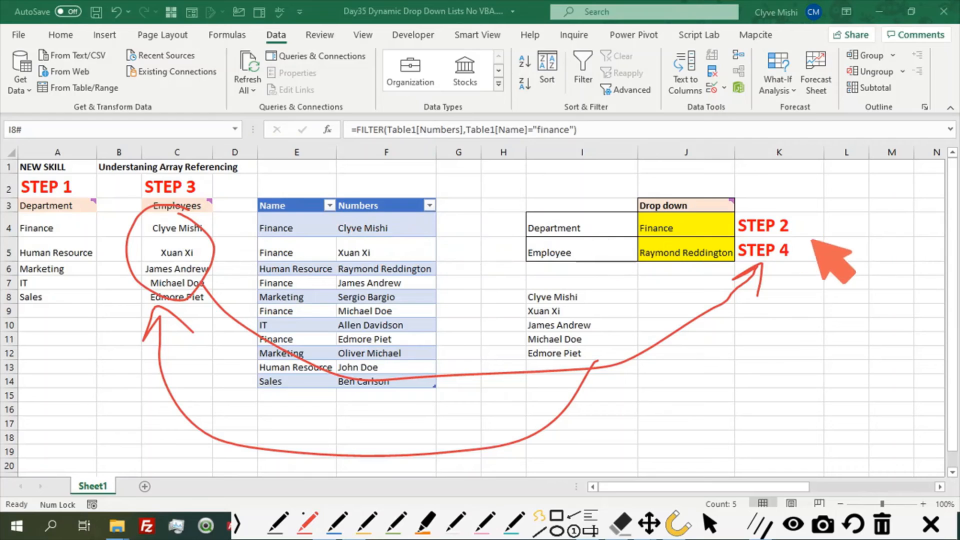
{"action": "mouse_move", "coordinate": [820, 243]}
{"action": "left_mouse_down"}
{"action": "mouse_move", "coordinate": [804, 249]}
{"action": "mouse_move", "coordinate": [849, 250]}
{"action": "left_mouse_up"}
{"action": "mouse_move", "coordinate": [845, 241]}
{"action": "left_mouse_down"}
{"action": "mouse_move", "coordinate": [846, 257]}
{"action": "mouse_move", "coordinate": [868, 244]}
{"action": "left_mouse_up"}
{"action": "left_click_drag", "start_coordinate": [850, 251], "coordinate": [869, 249]}
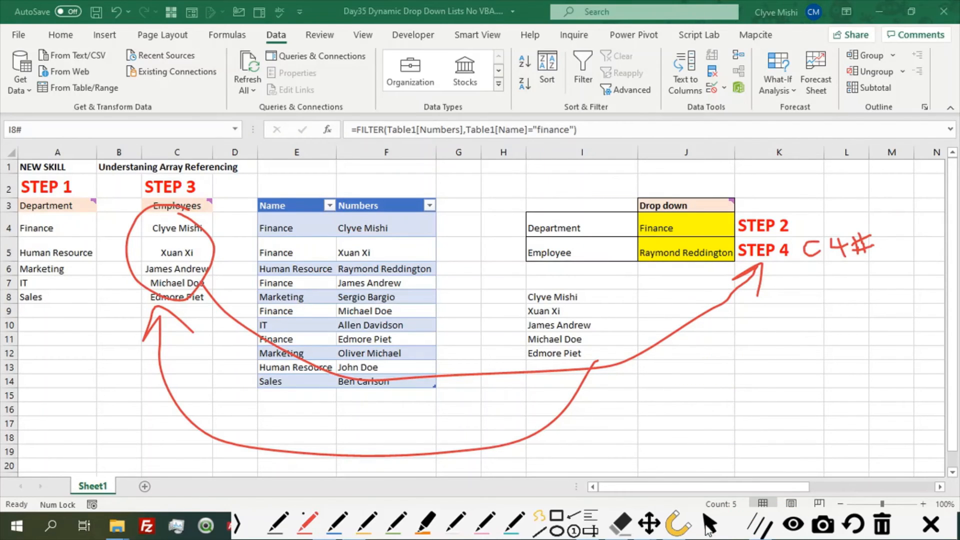
{"action": "left_click", "coordinate": [707, 526]}
{"action": "left_click", "coordinate": [892, 532]}
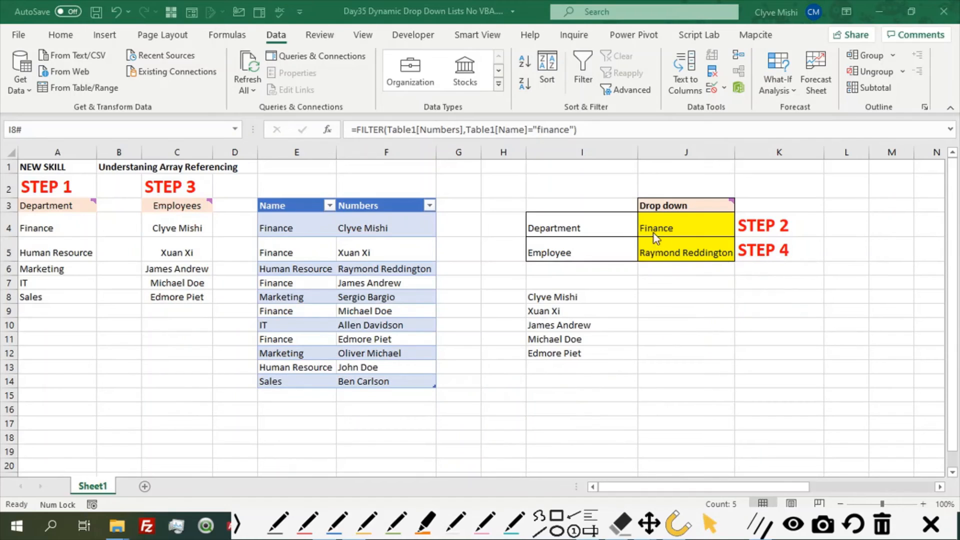
Delete the filtered employee list in I8:I12.
{"action": "left_click", "coordinate": [673, 251]}
{"action": "left_click", "coordinate": [671, 296]}
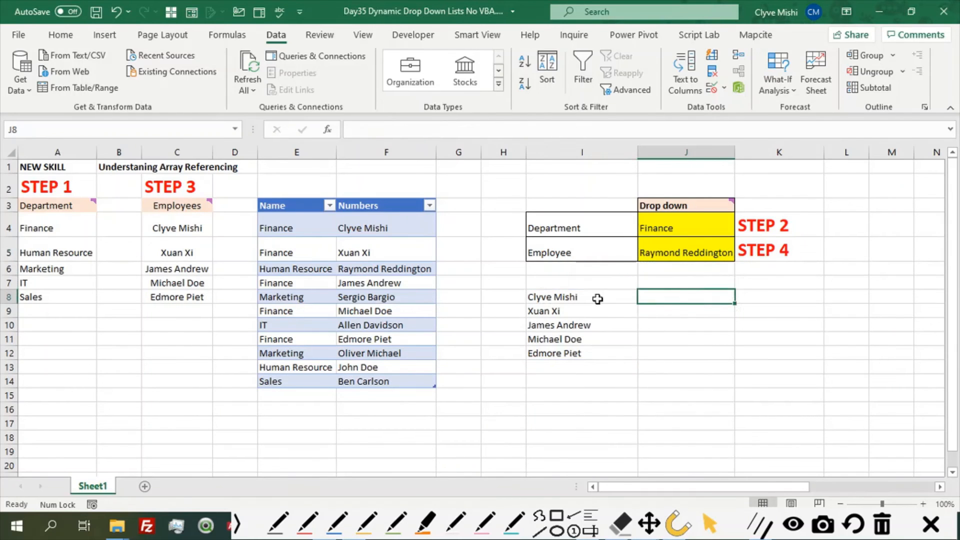
{"action": "left_click_drag", "start_coordinate": [598, 299], "coordinate": [599, 352]}
{"action": "key", "text": "Delete"}
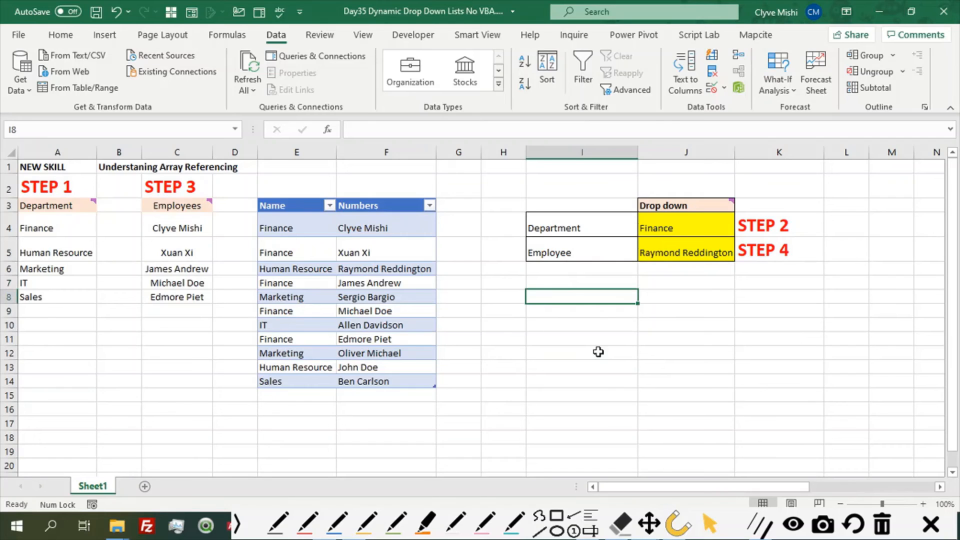
Apply List data validation to I8 with the source C4# and check its drop-down choices.
{"action": "left_click", "coordinate": [724, 88]}
{"action": "left_click", "coordinate": [748, 107]}
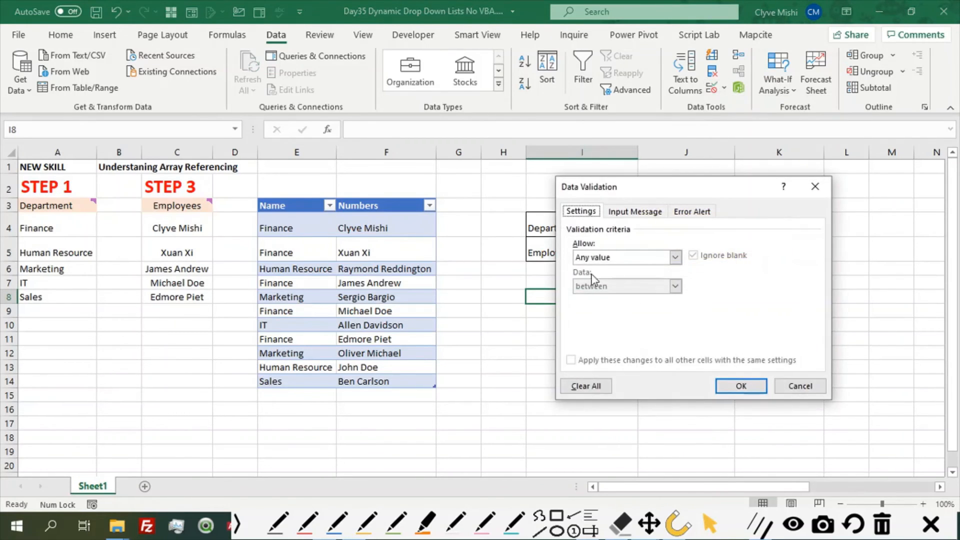
{"action": "left_click", "coordinate": [607, 259]}
{"action": "left_click", "coordinate": [595, 299]}
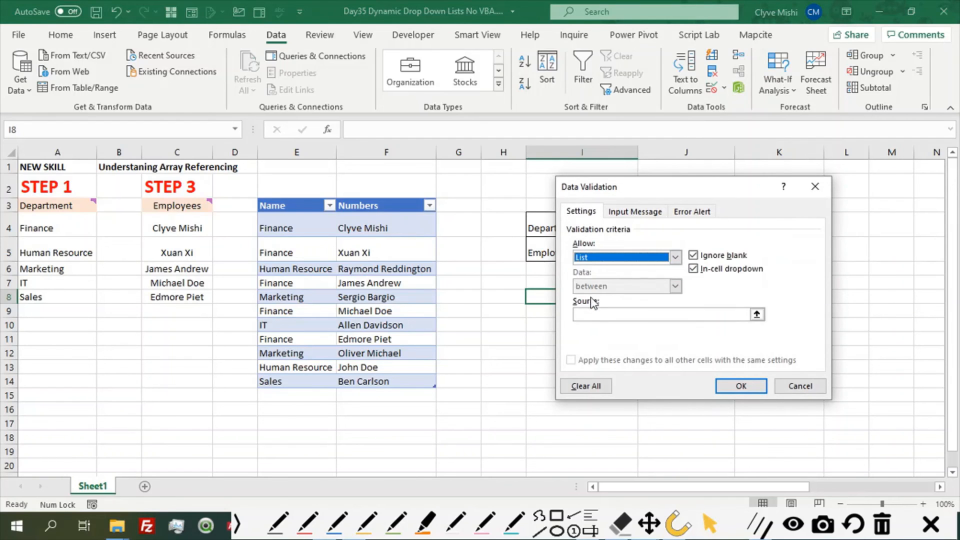
{"action": "left_click", "coordinate": [665, 314]}
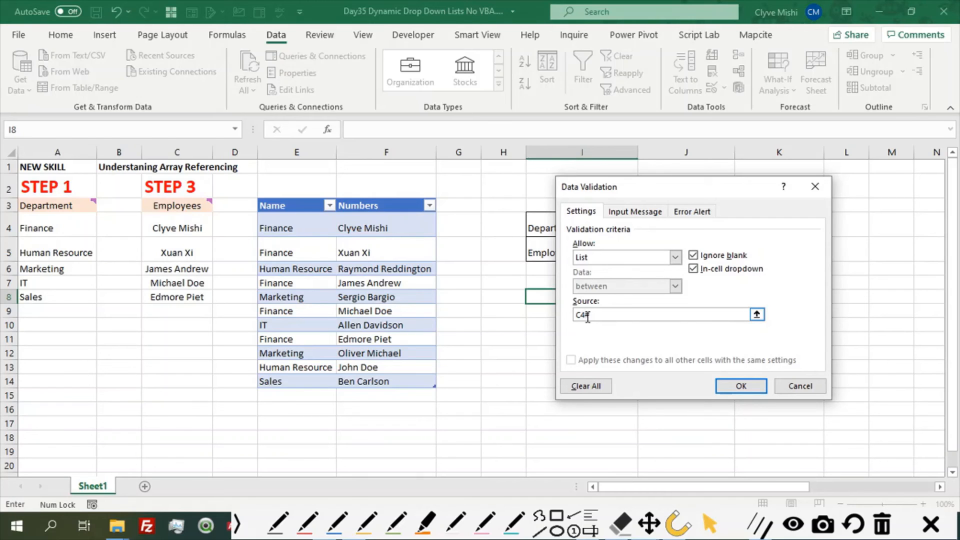
{"action": "left_click", "coordinate": [742, 386]}
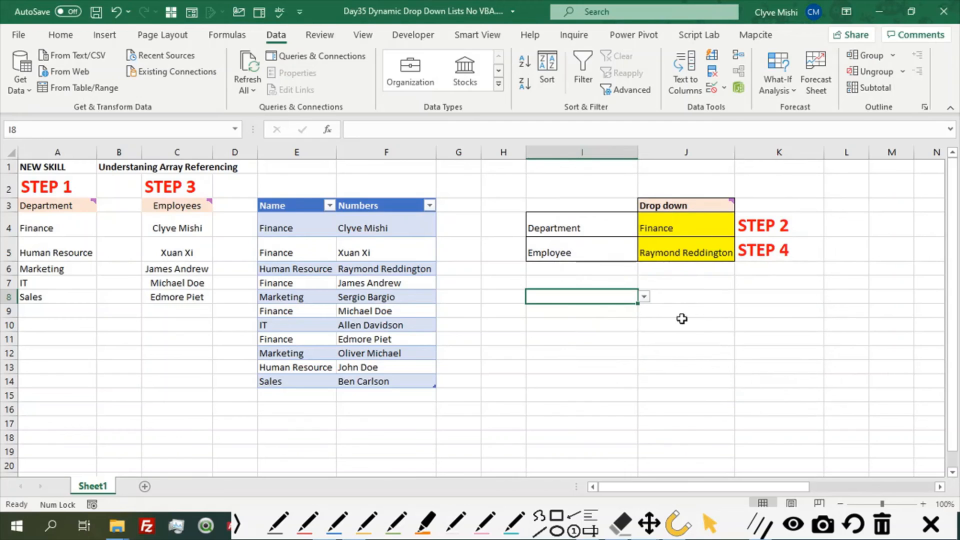
{"action": "left_click", "coordinate": [645, 299]}
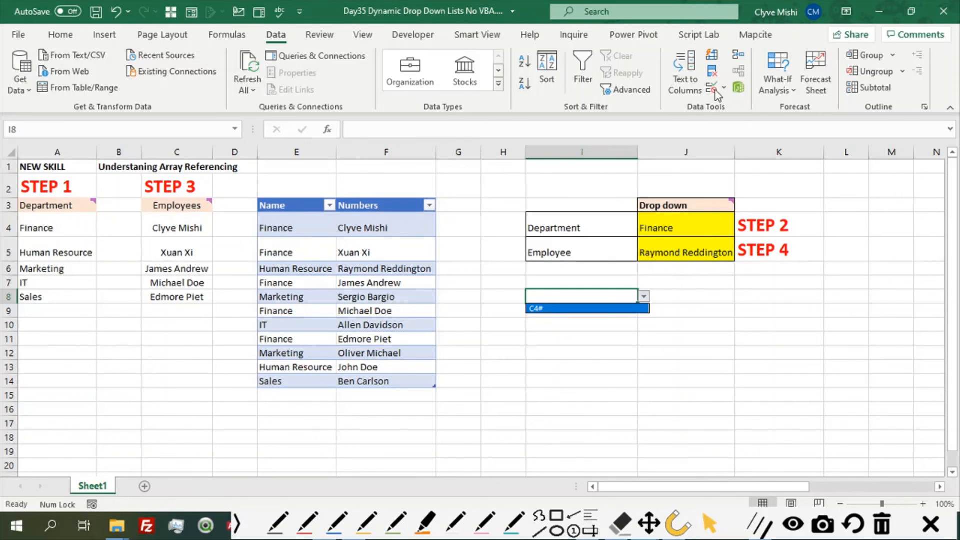
Change the validation source of I8 to =C4# and choose the second employee from its drop-down.
{"action": "left_click", "coordinate": [728, 88]}
{"action": "left_click", "coordinate": [728, 88]}
{"action": "left_click", "coordinate": [745, 106]}
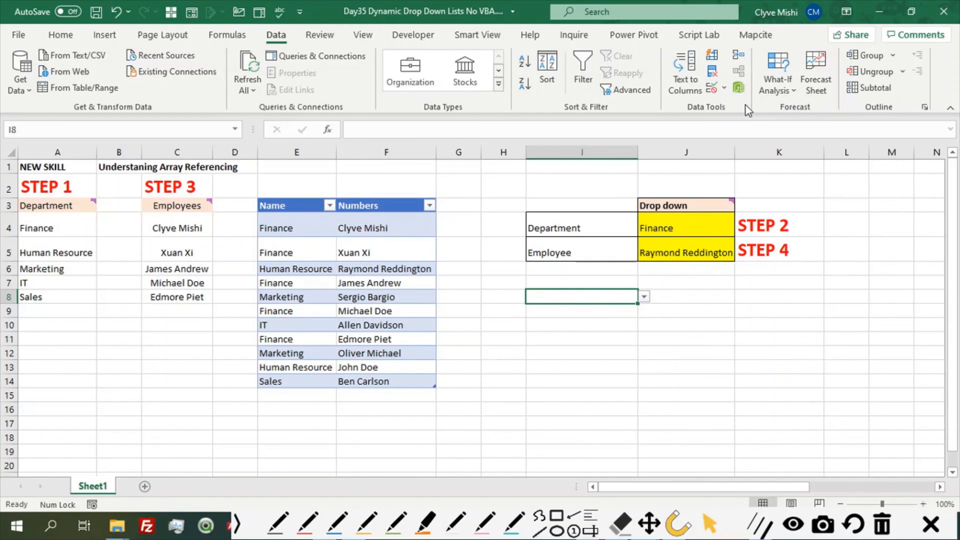
{"action": "left_click", "coordinate": [578, 316]}
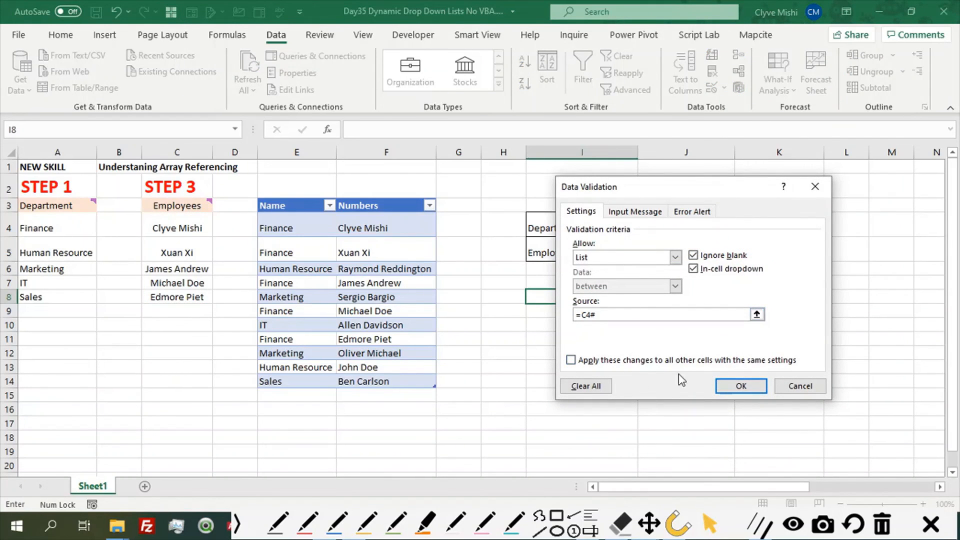
{"action": "left_click", "coordinate": [741, 385]}
{"action": "left_click", "coordinate": [644, 297]}
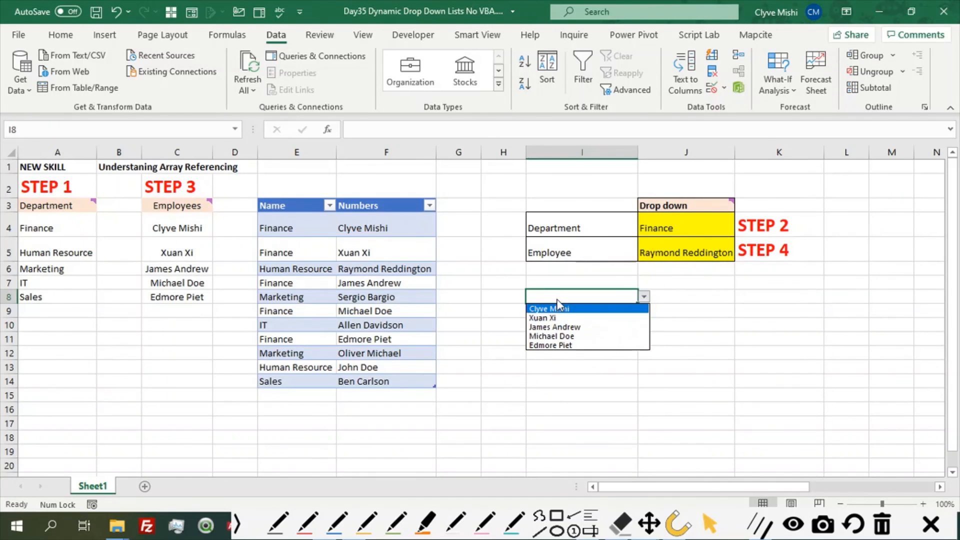
{"action": "left_click", "coordinate": [551, 318]}
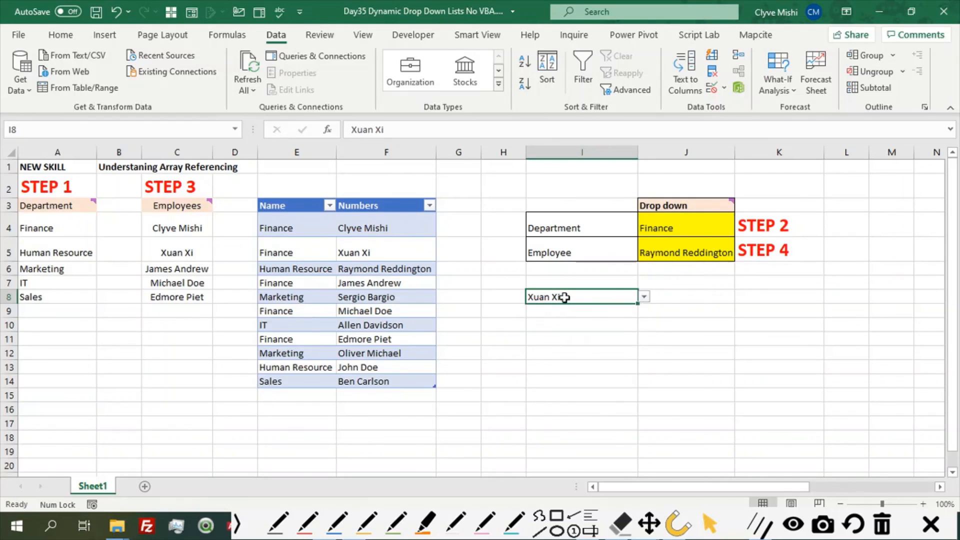
Clear the entry and validation in I8 by copying the blank cell I10 over it.
{"action": "left_click", "coordinate": [568, 328]}
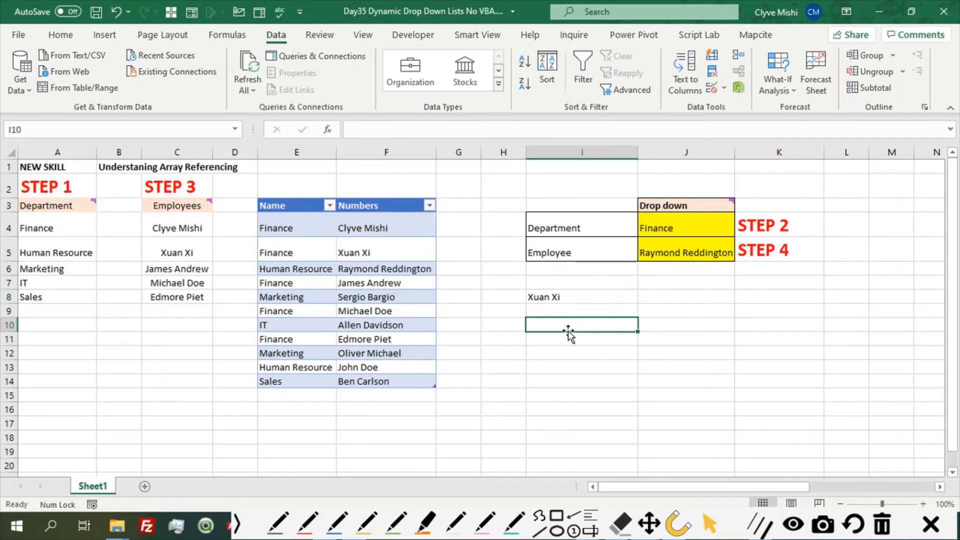
{"action": "key", "text": "ctrl+c"}
{"action": "left_click", "coordinate": [562, 297]}
{"action": "key", "text": "ctrl+v"}
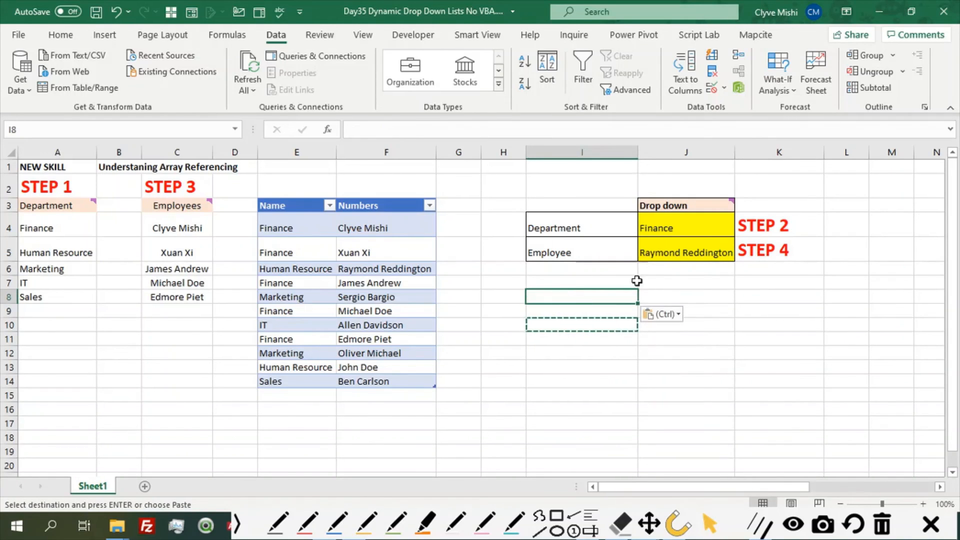
Check the choices in the Employee drop-down in J5.
{"action": "left_click", "coordinate": [686, 267]}
{"action": "left_click", "coordinate": [700, 252]}
{"action": "left_click", "coordinate": [740, 255]}
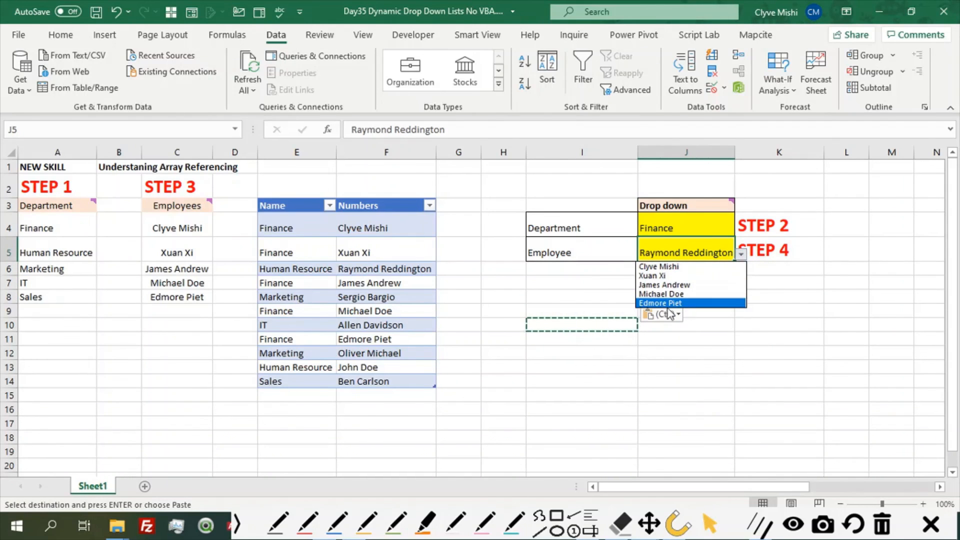
{"action": "left_click", "coordinate": [283, 392]}
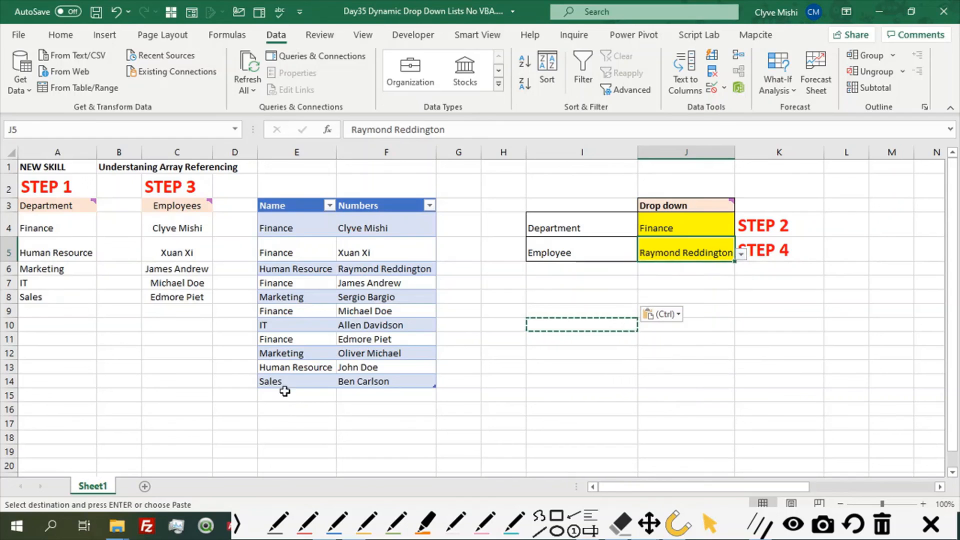
Choose Sales from the Department drop-down in J4 and pick the matching employee from the drop-down in J5.
{"action": "left_click", "coordinate": [290, 409]}
{"action": "left_click", "coordinate": [655, 234]}
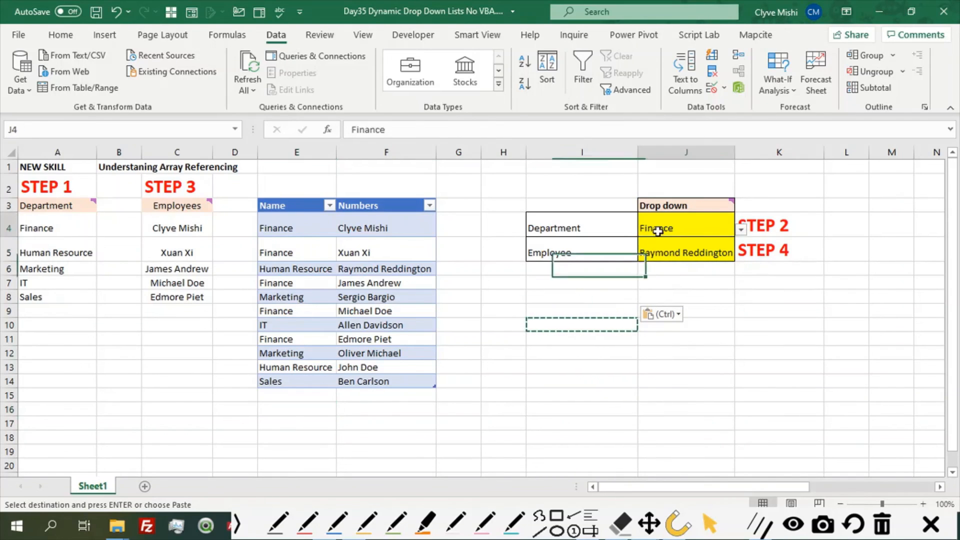
{"action": "left_click", "coordinate": [741, 229]}
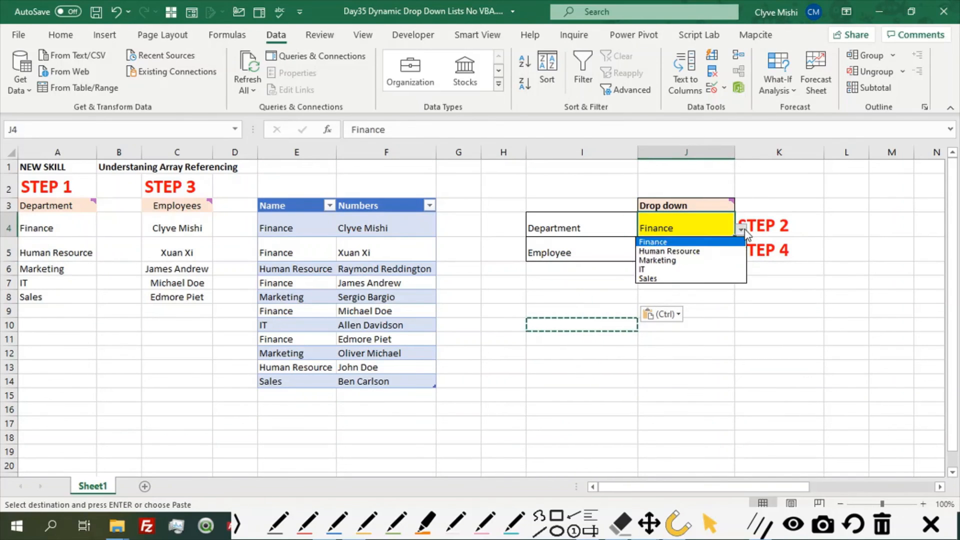
{"action": "left_click", "coordinate": [650, 278]}
{"action": "left_click", "coordinate": [179, 228]}
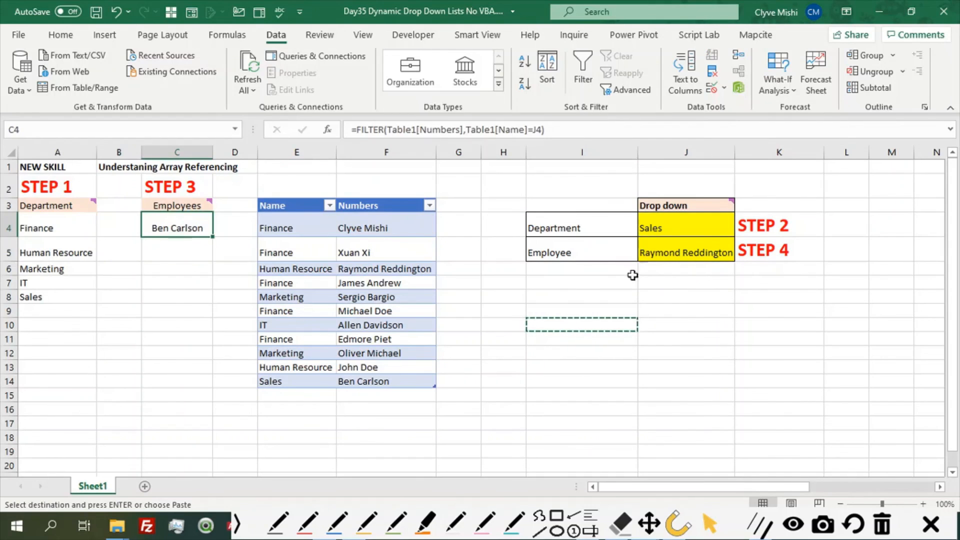
{"action": "left_click", "coordinate": [706, 252]}
{"action": "left_click", "coordinate": [741, 255]}
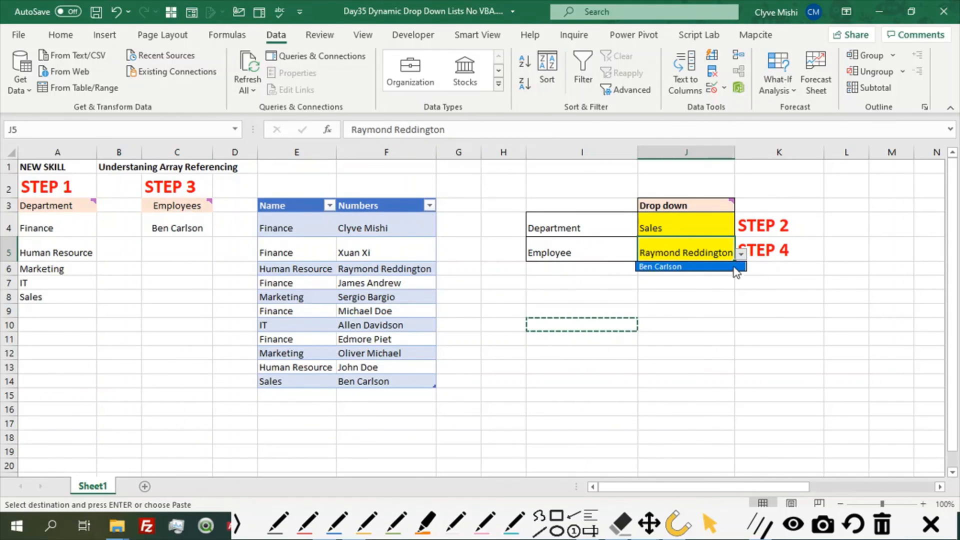
{"action": "left_click", "coordinate": [676, 268]}
Switch the department in J4 to Marketing and select the second employee offered by the drop-down in J5.
{"action": "left_click", "coordinate": [707, 230]}
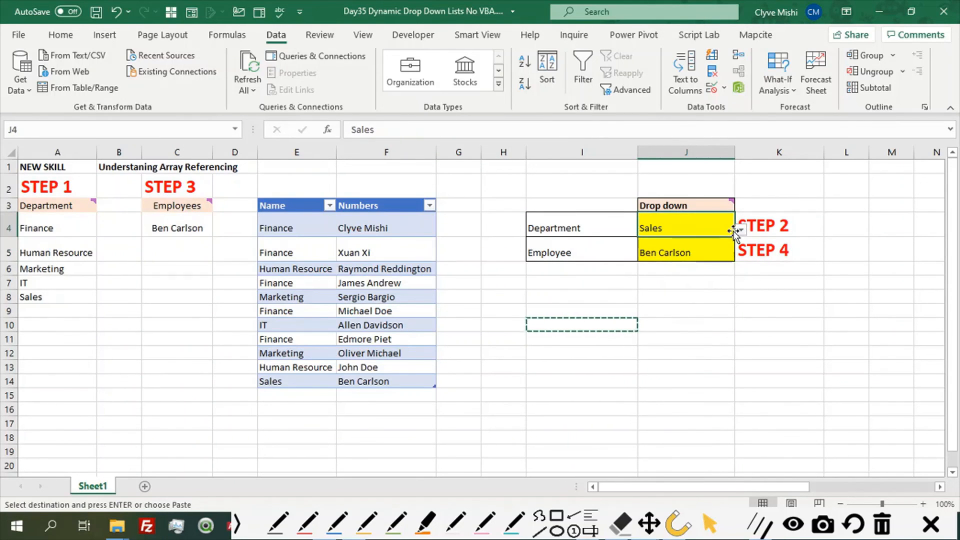
{"action": "left_click", "coordinate": [741, 229]}
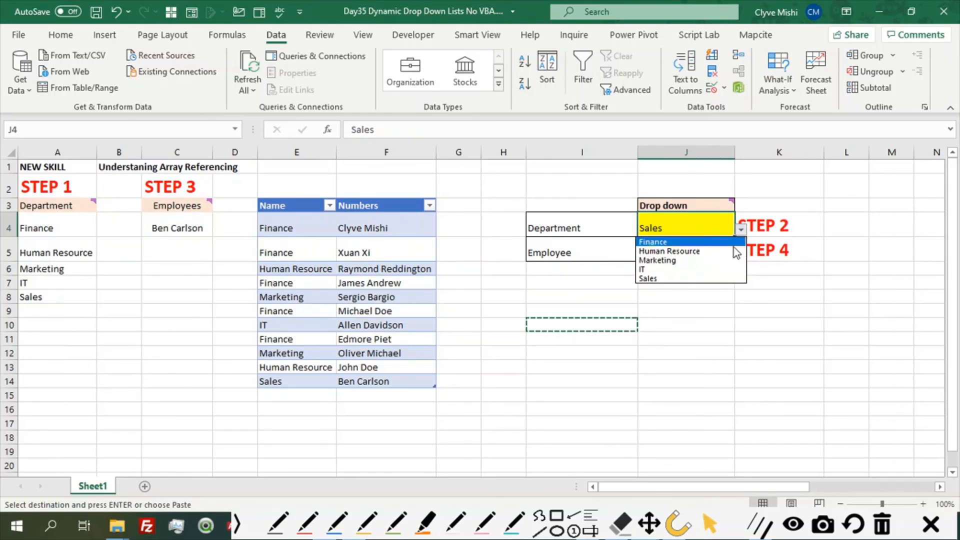
{"action": "left_click", "coordinate": [653, 260]}
{"action": "left_click", "coordinate": [680, 251]}
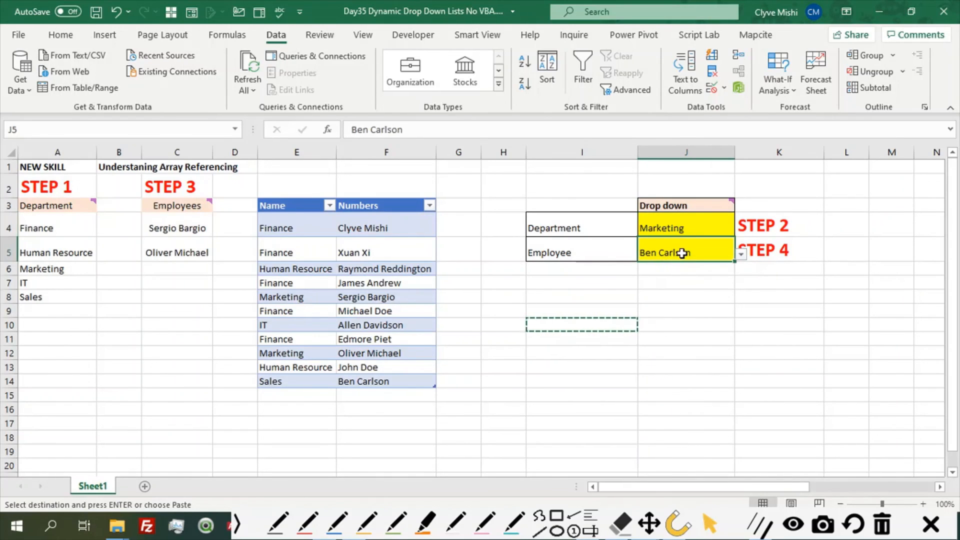
{"action": "left_click", "coordinate": [741, 255]}
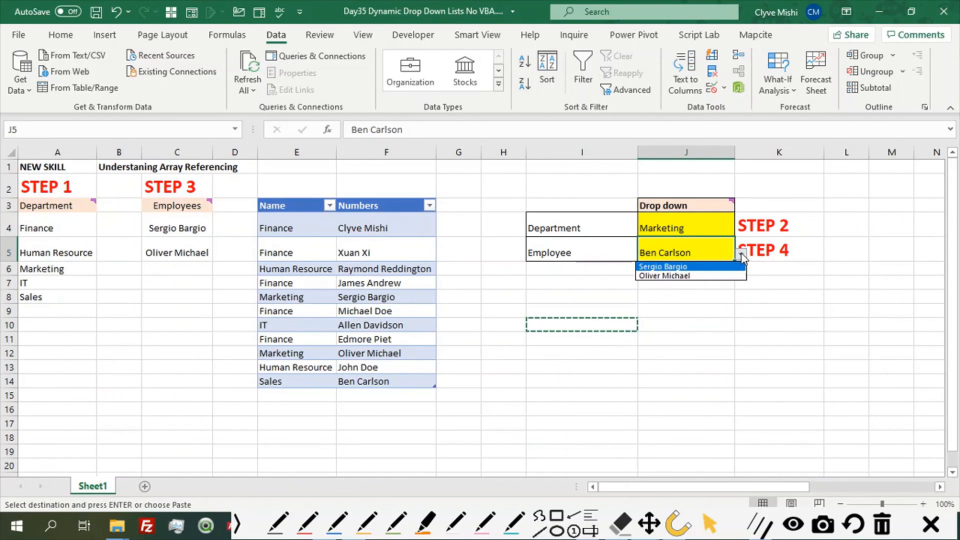
{"action": "left_click", "coordinate": [679, 276]}
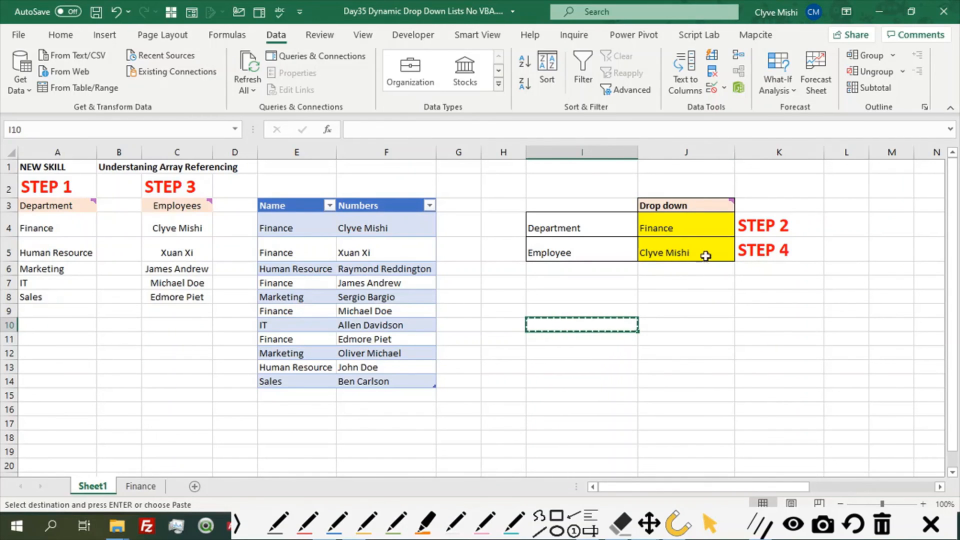
{"action": "left_click", "coordinate": [677, 209]}
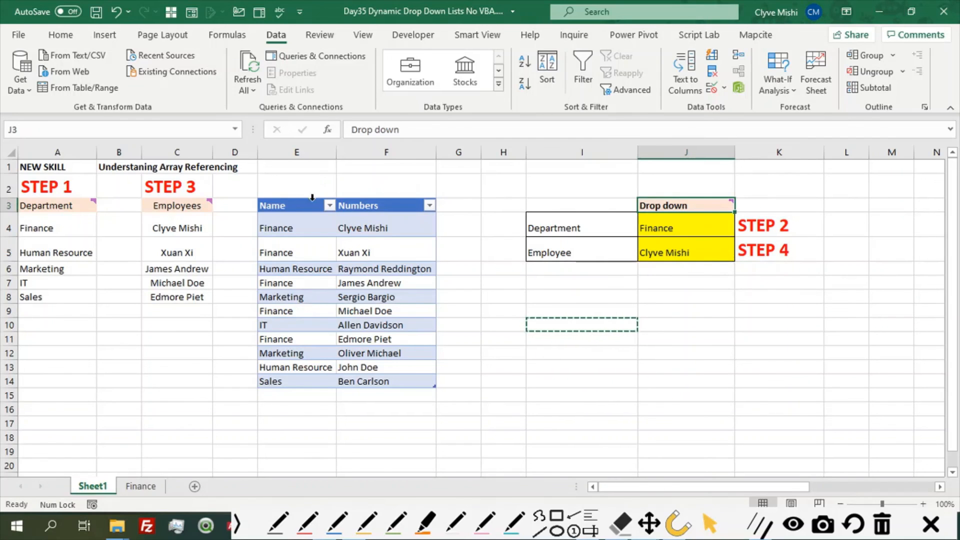
{"action": "left_click", "coordinate": [299, 186]}
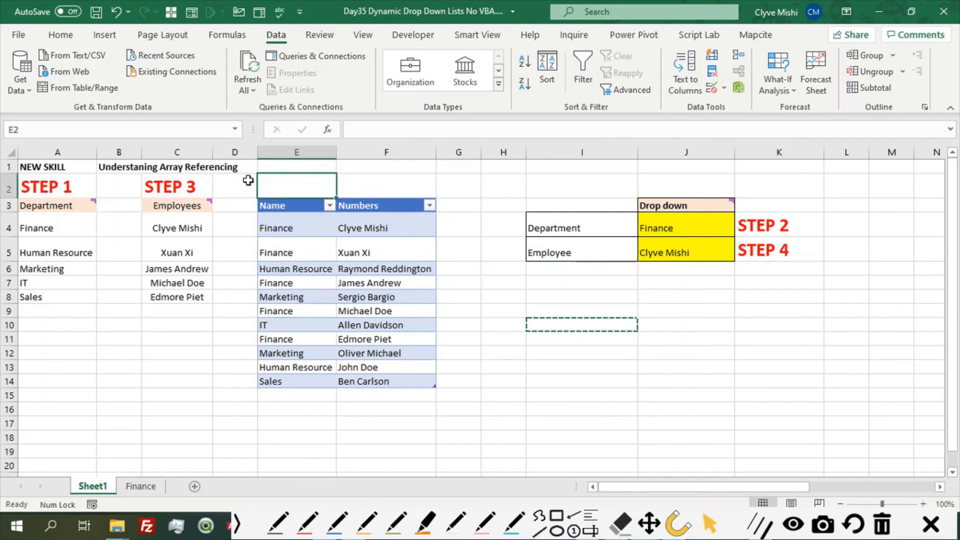